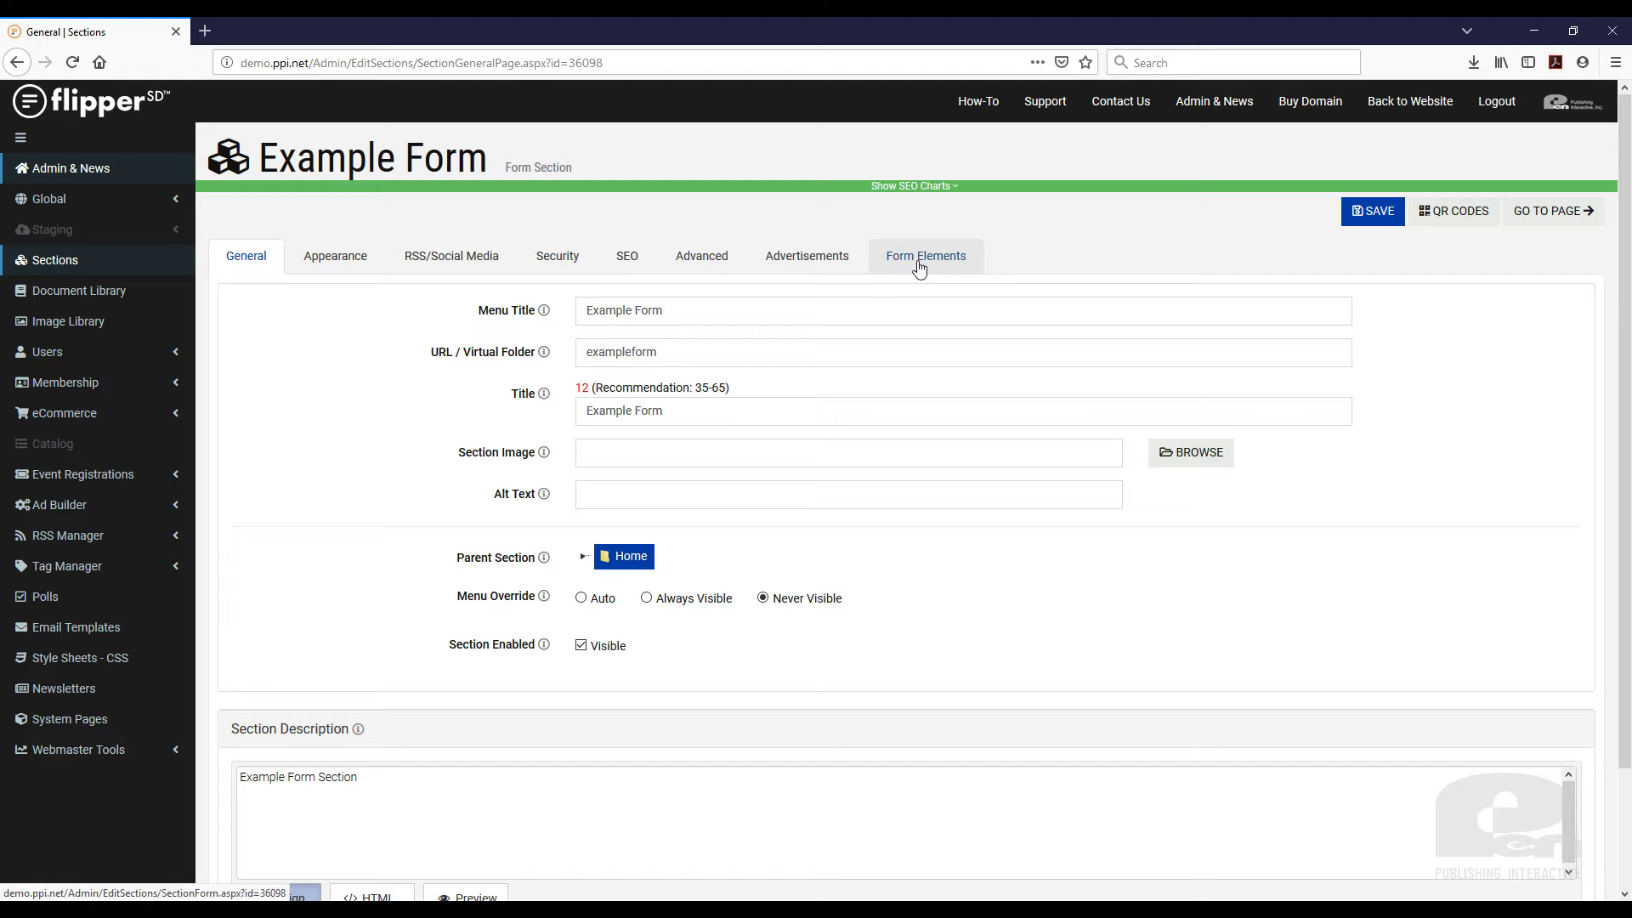
Enable robot protection in the Example Form's form element settings with the Invisible TextBox protection mode and save.
click(918, 268)
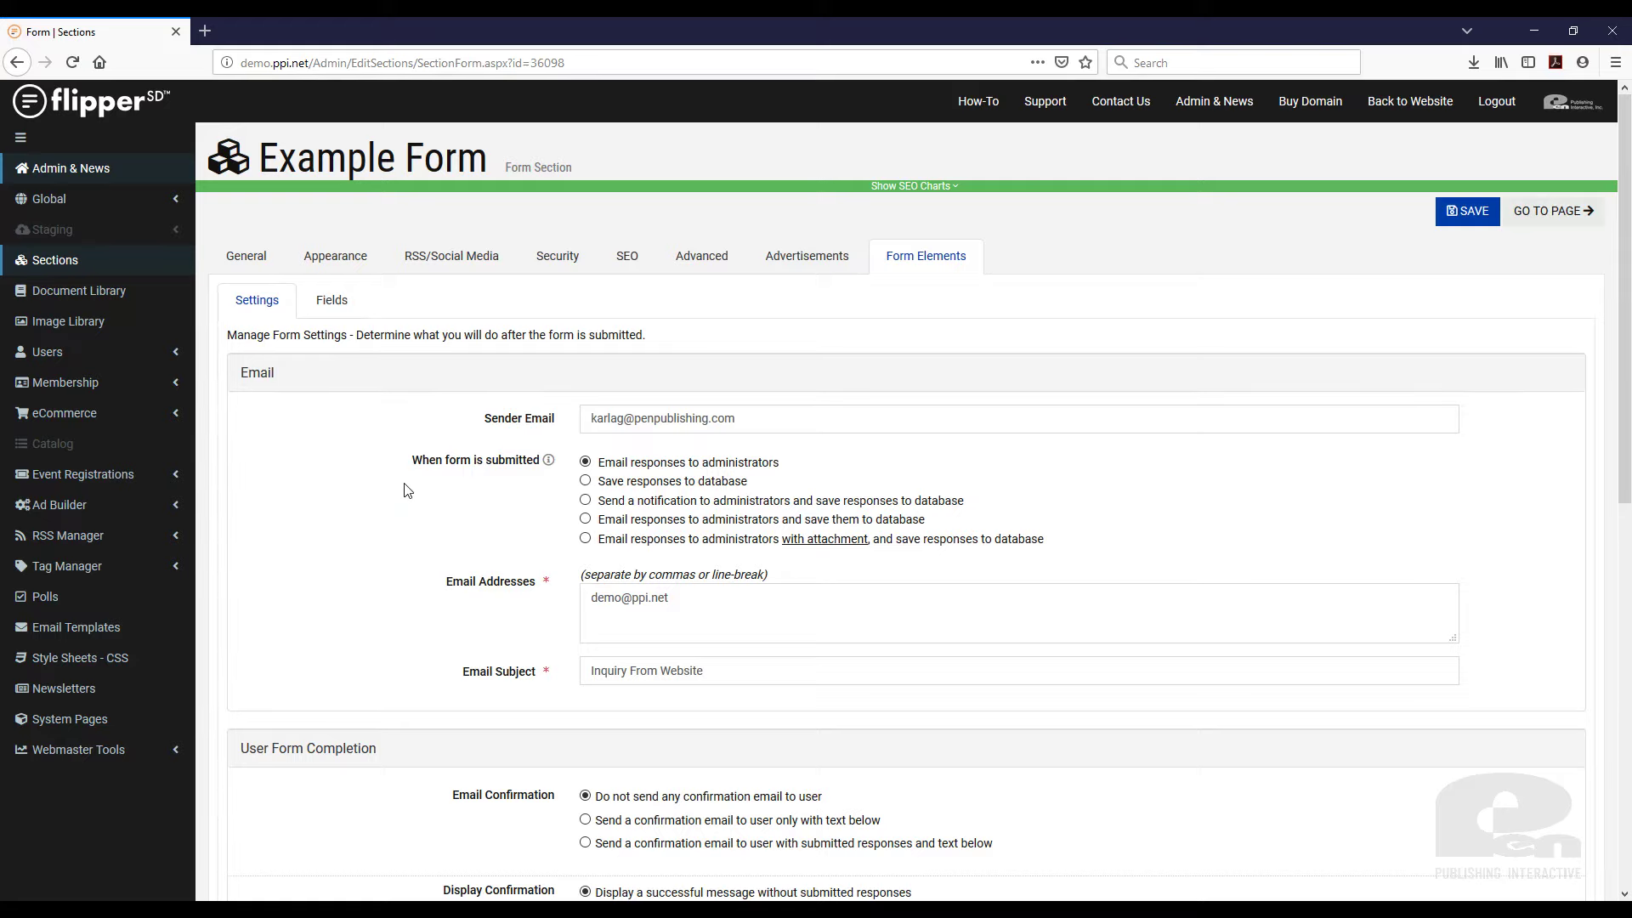
scroll(404, 490, down, 2)
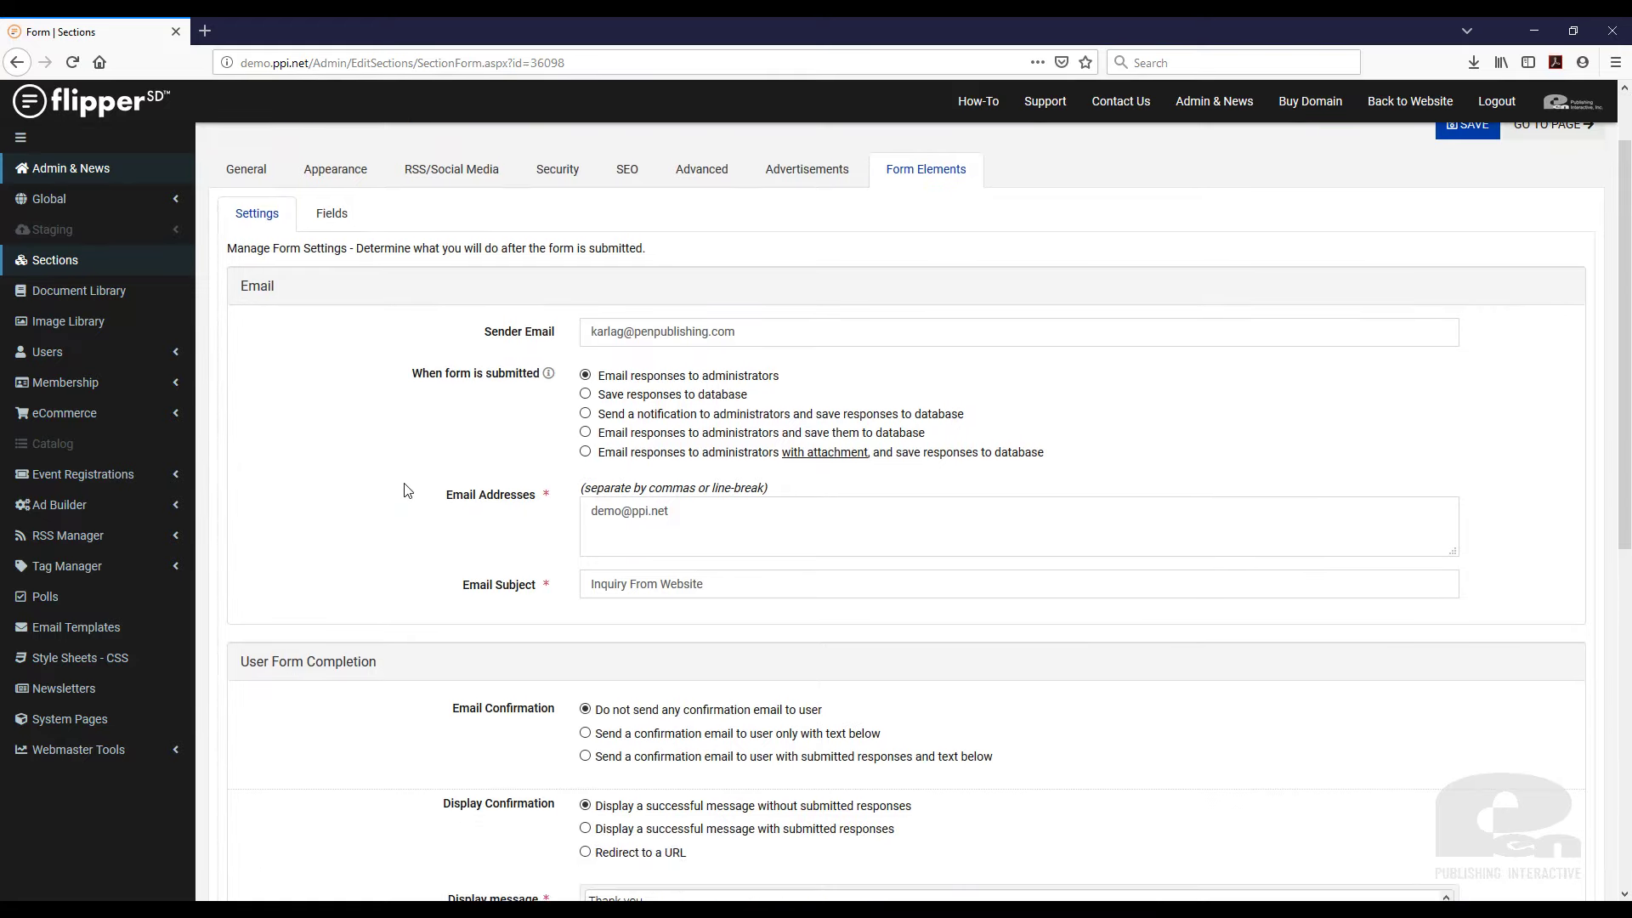
scroll(411, 499, down, 6)
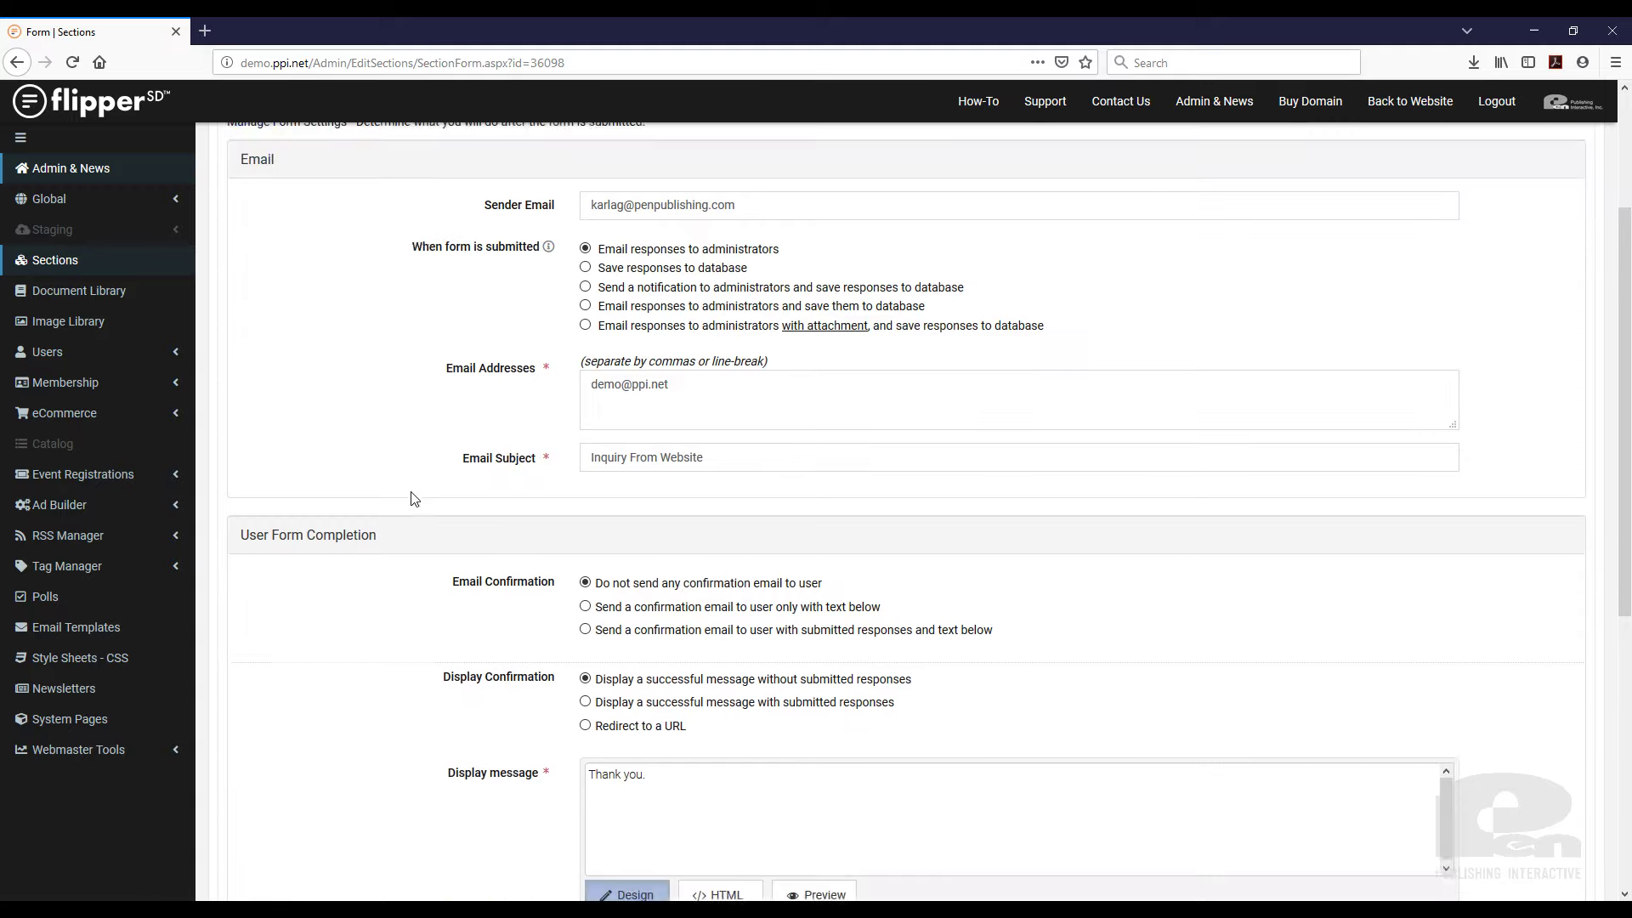
scroll(412, 499, down, 6)
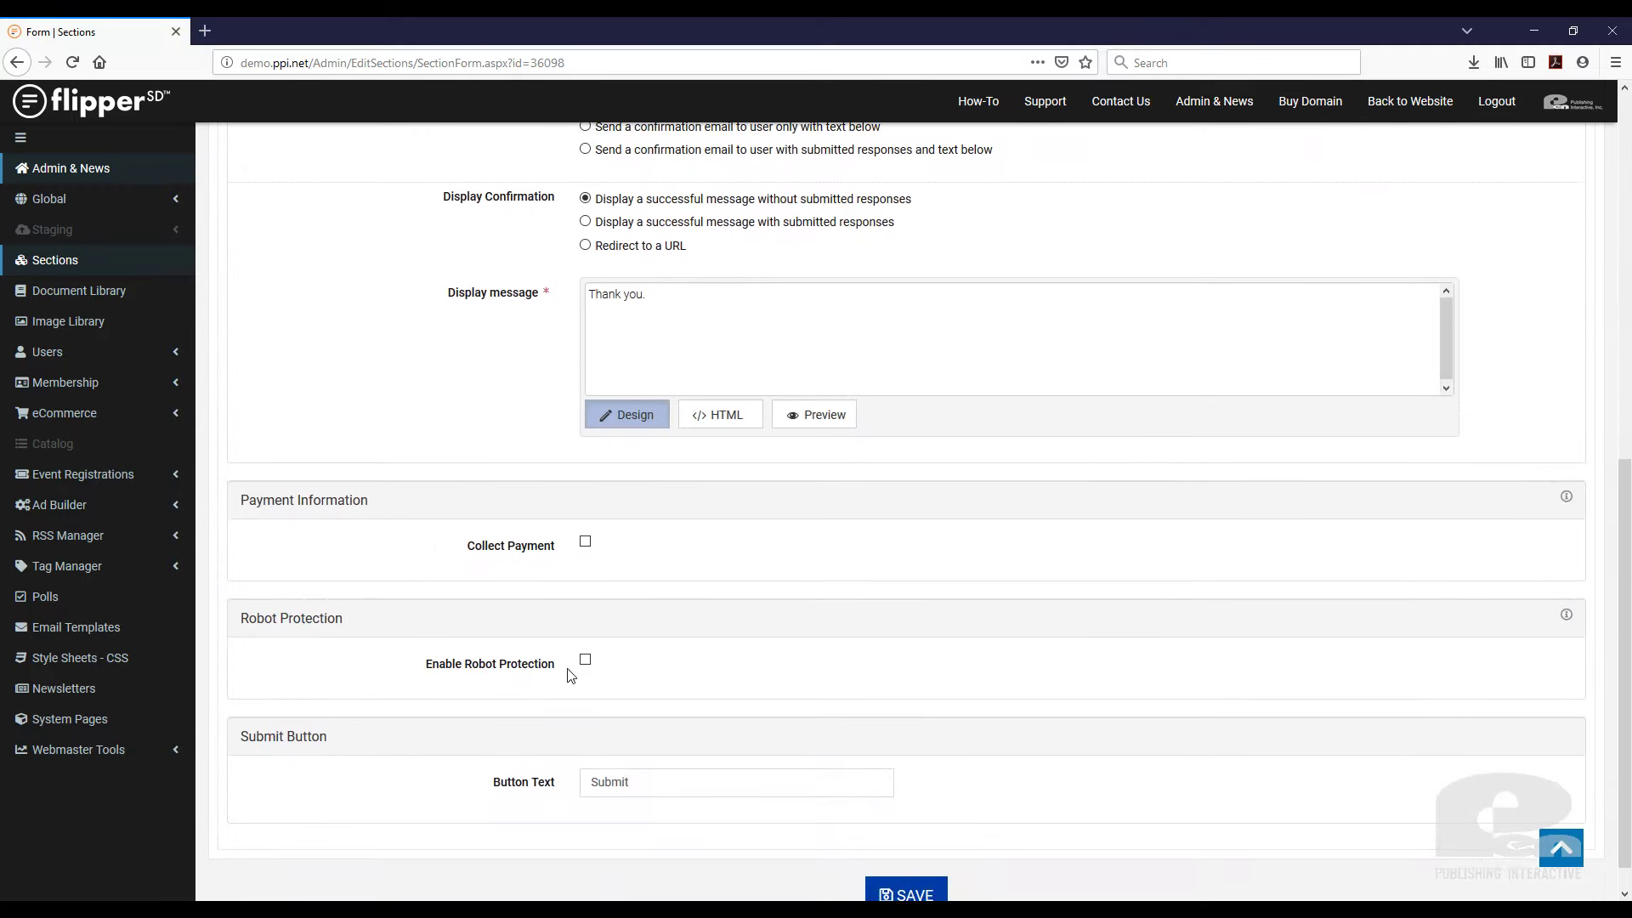
click(586, 661)
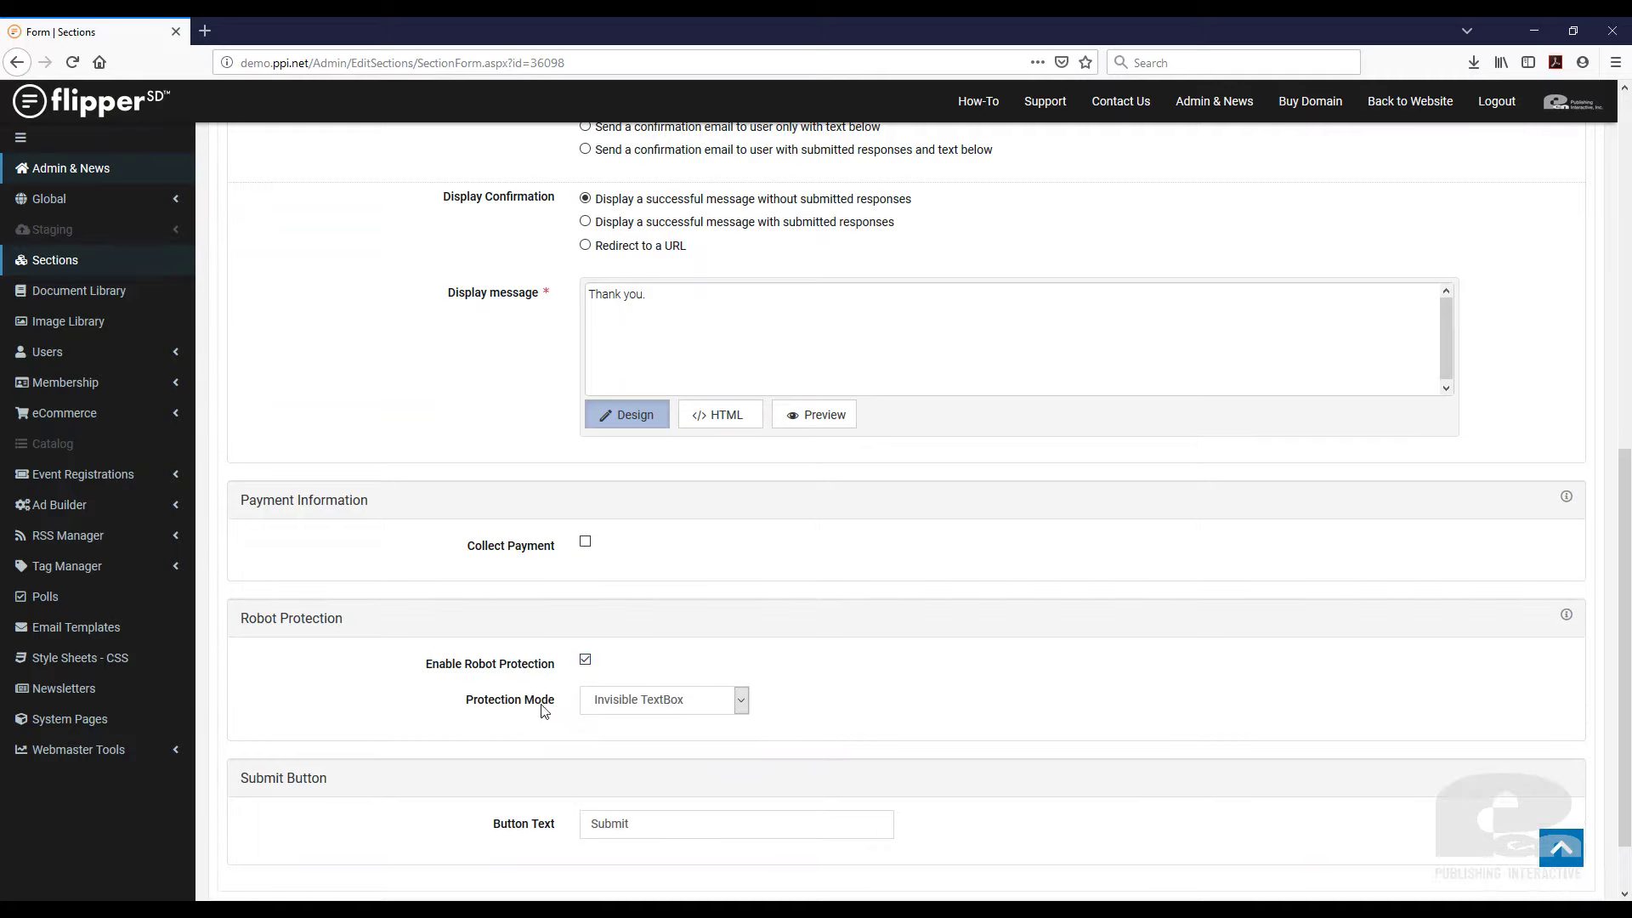
click(743, 699)
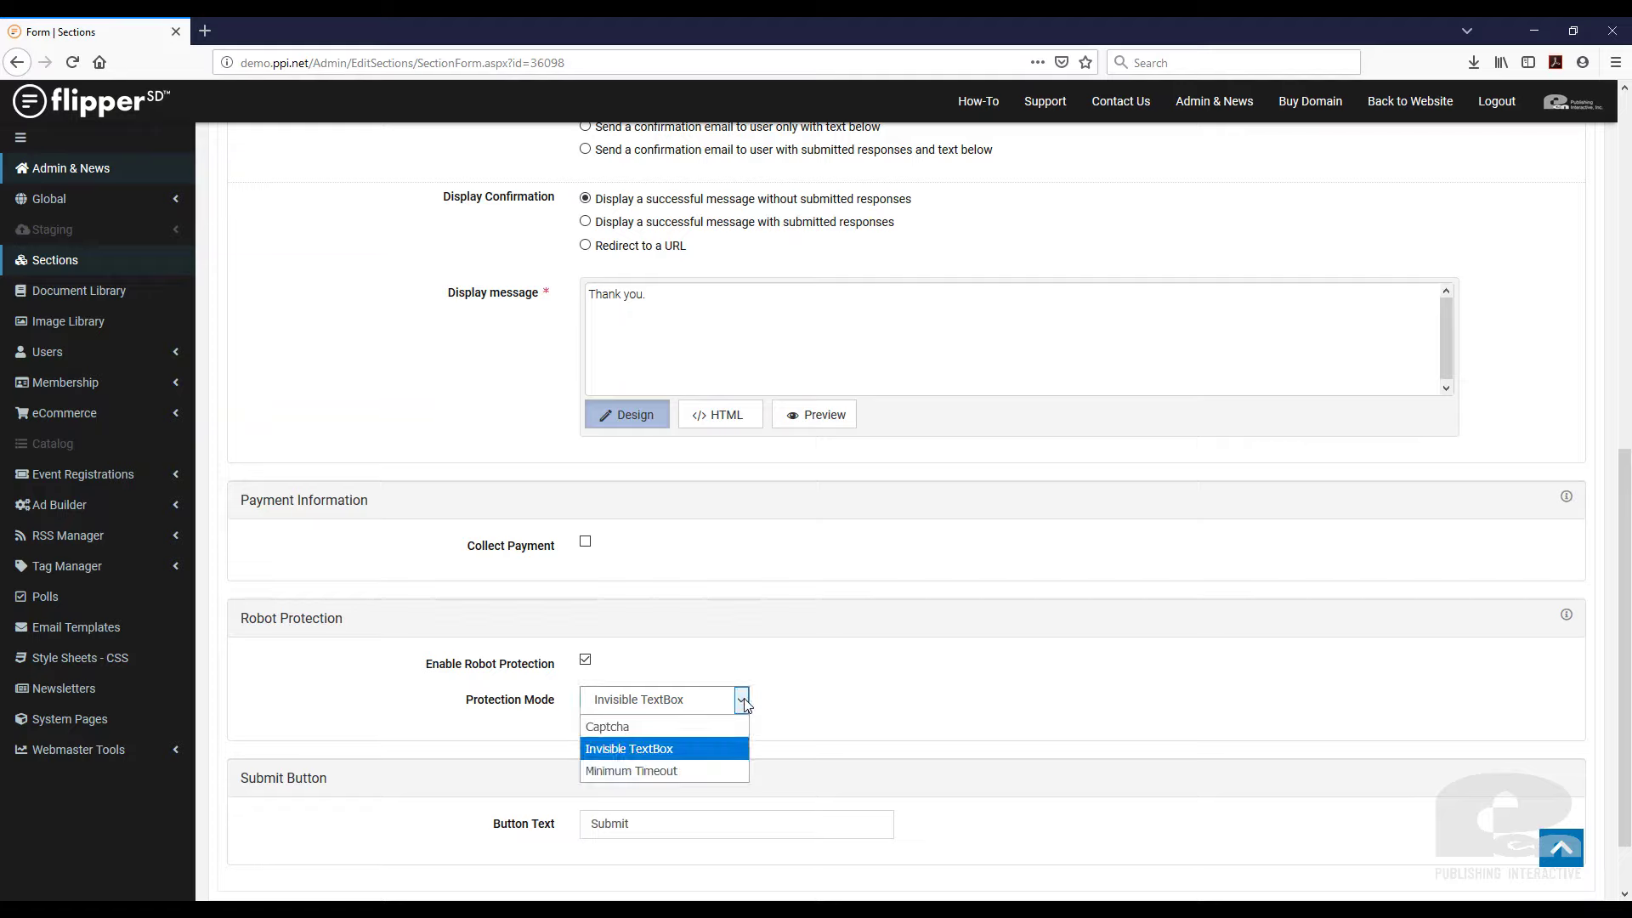
click(690, 755)
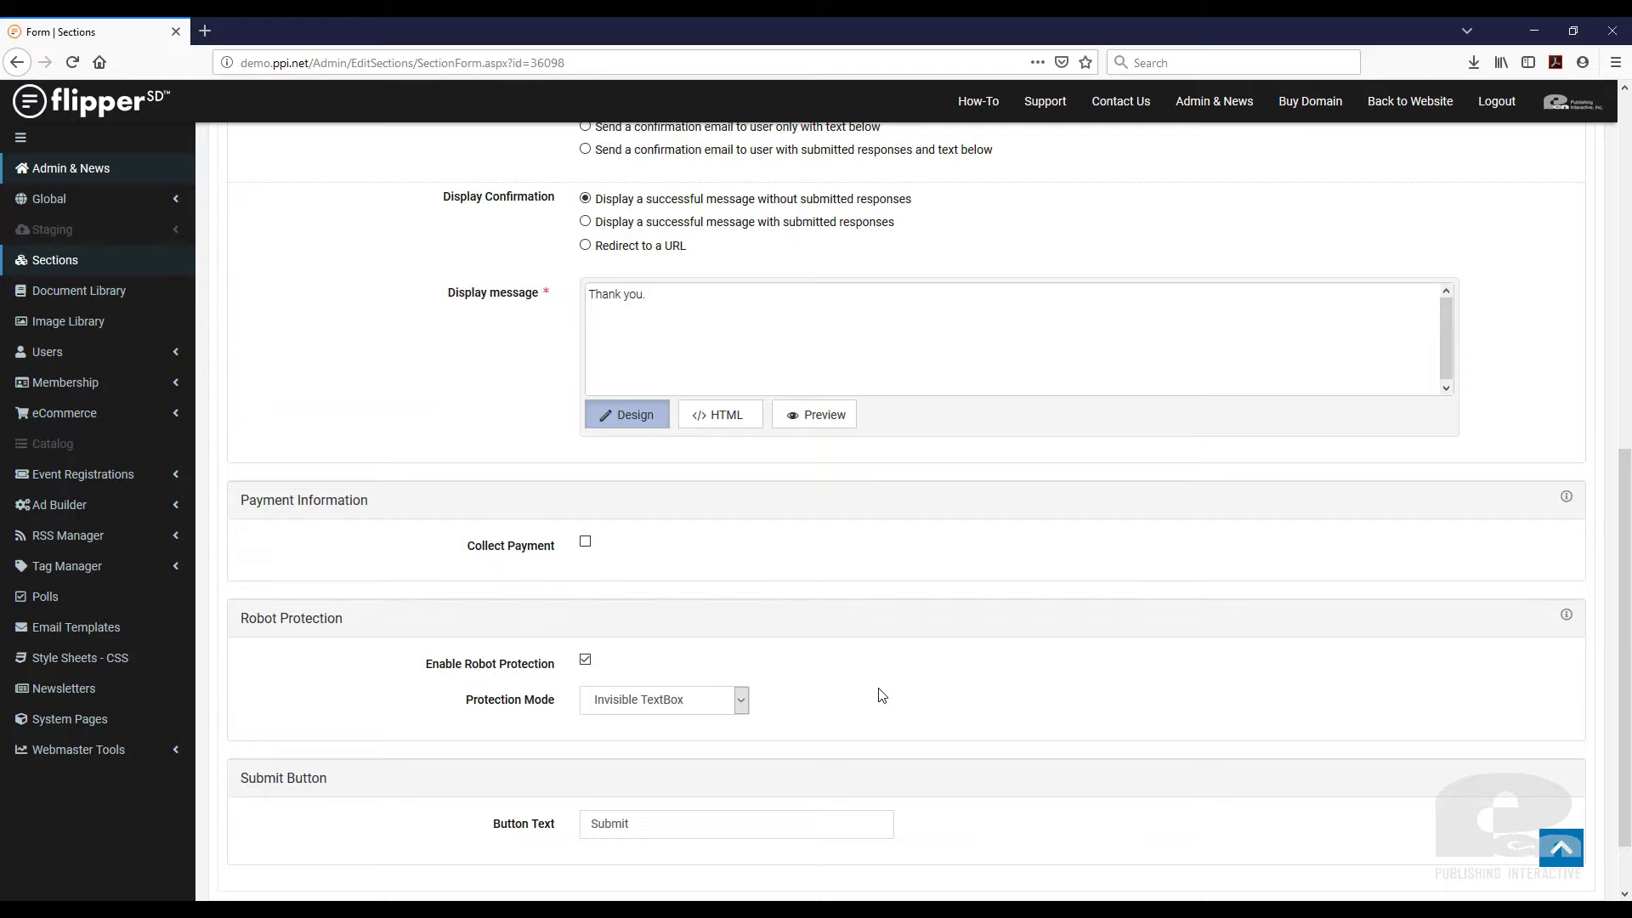
scroll(867, 714, down, 2)
click(906, 860)
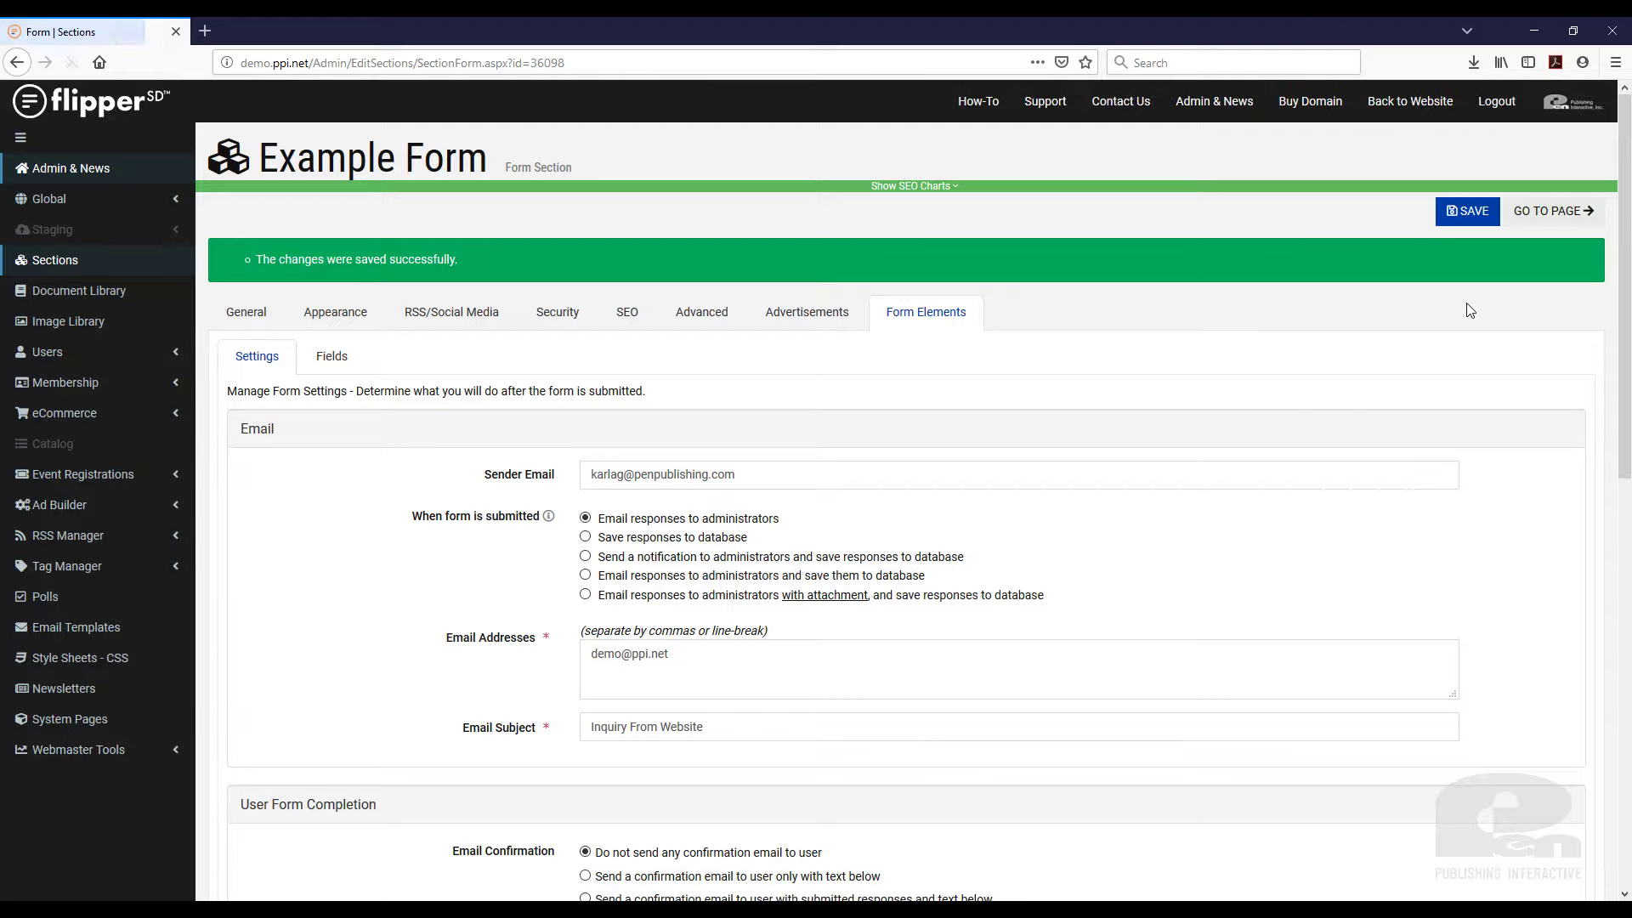
View the live Example Form page to check how it looks with Invisible TextBox protection, and return to its settings.
click(1551, 210)
click(291, 34)
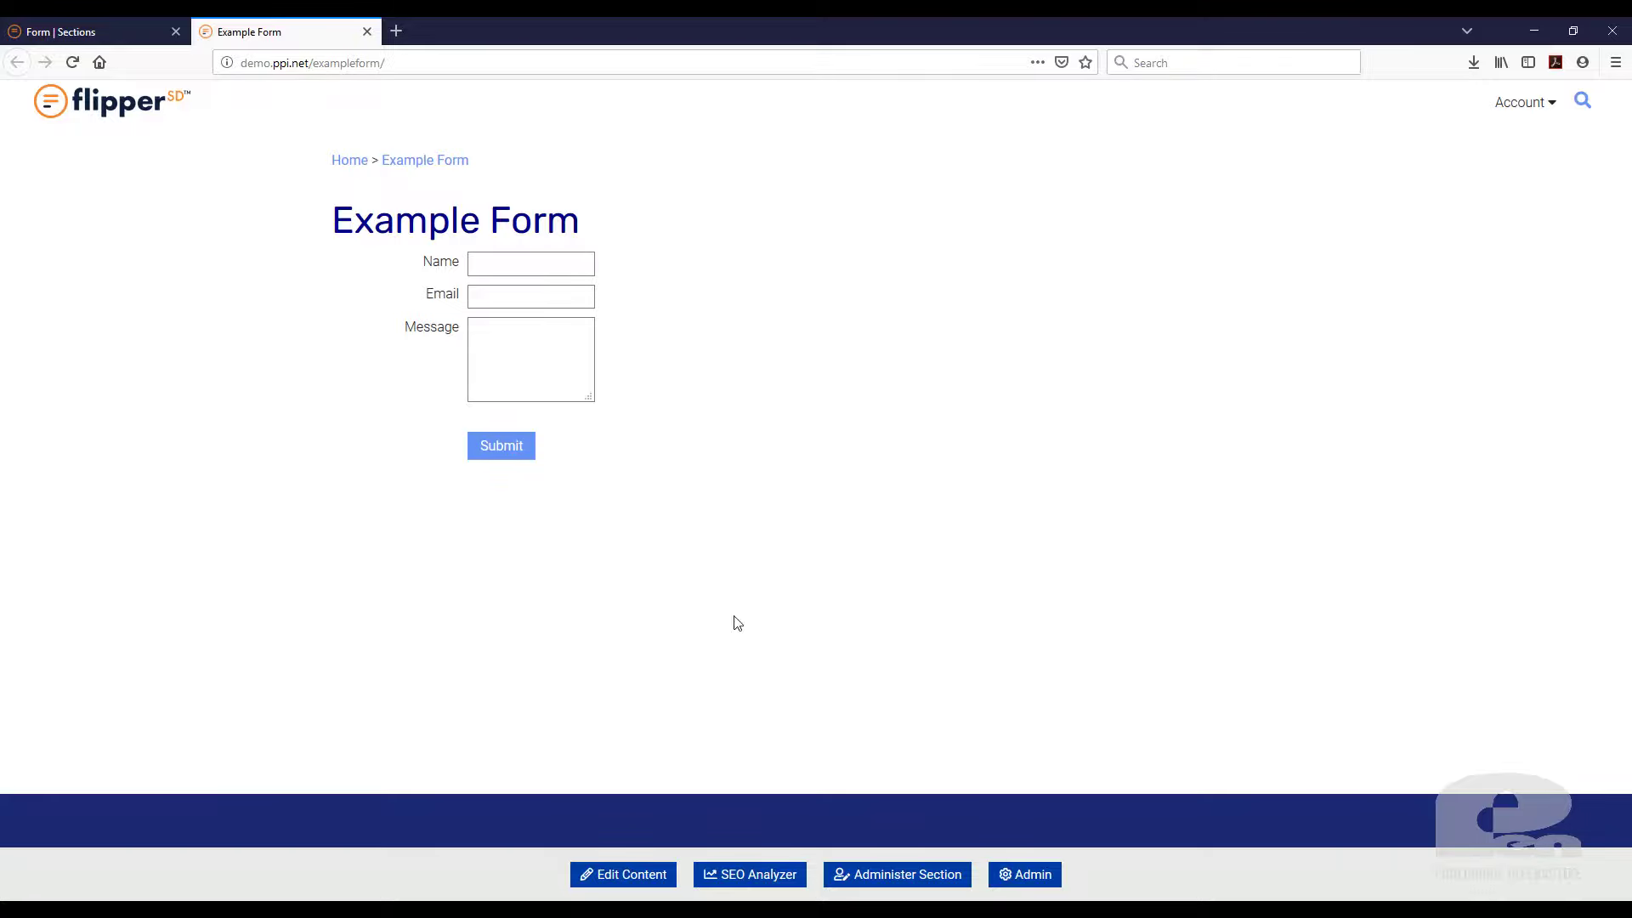
click(117, 34)
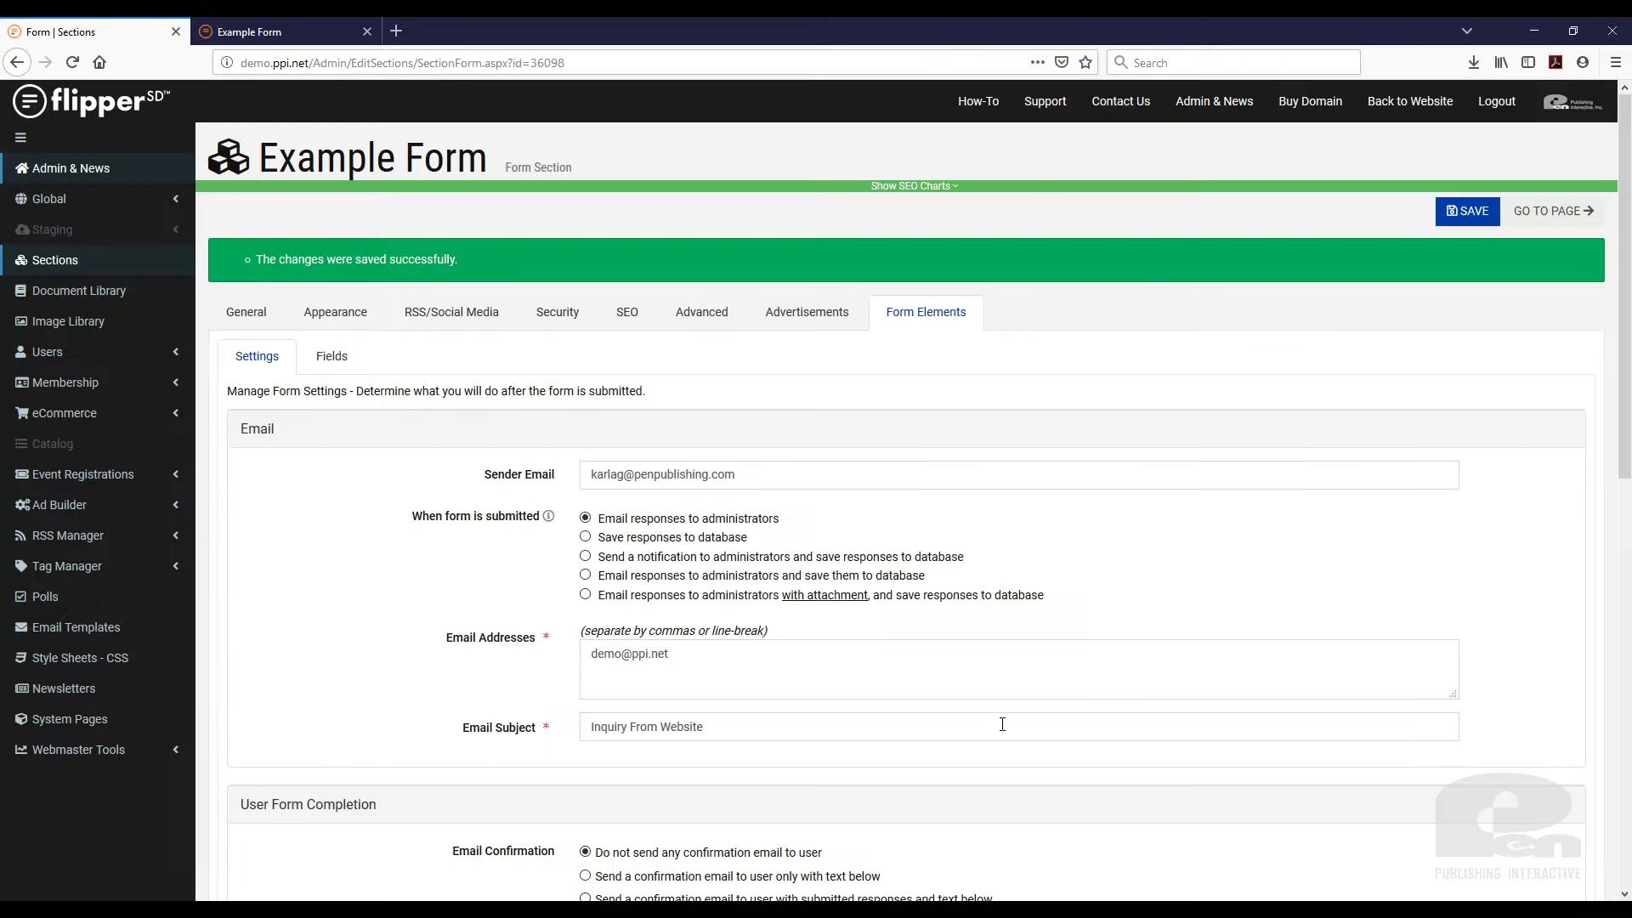
Change the protection mode to Captcha with an image text length of 5 characters and save the form settings.
scroll(1001, 722, down, 5)
scroll(1004, 730, down, 4)
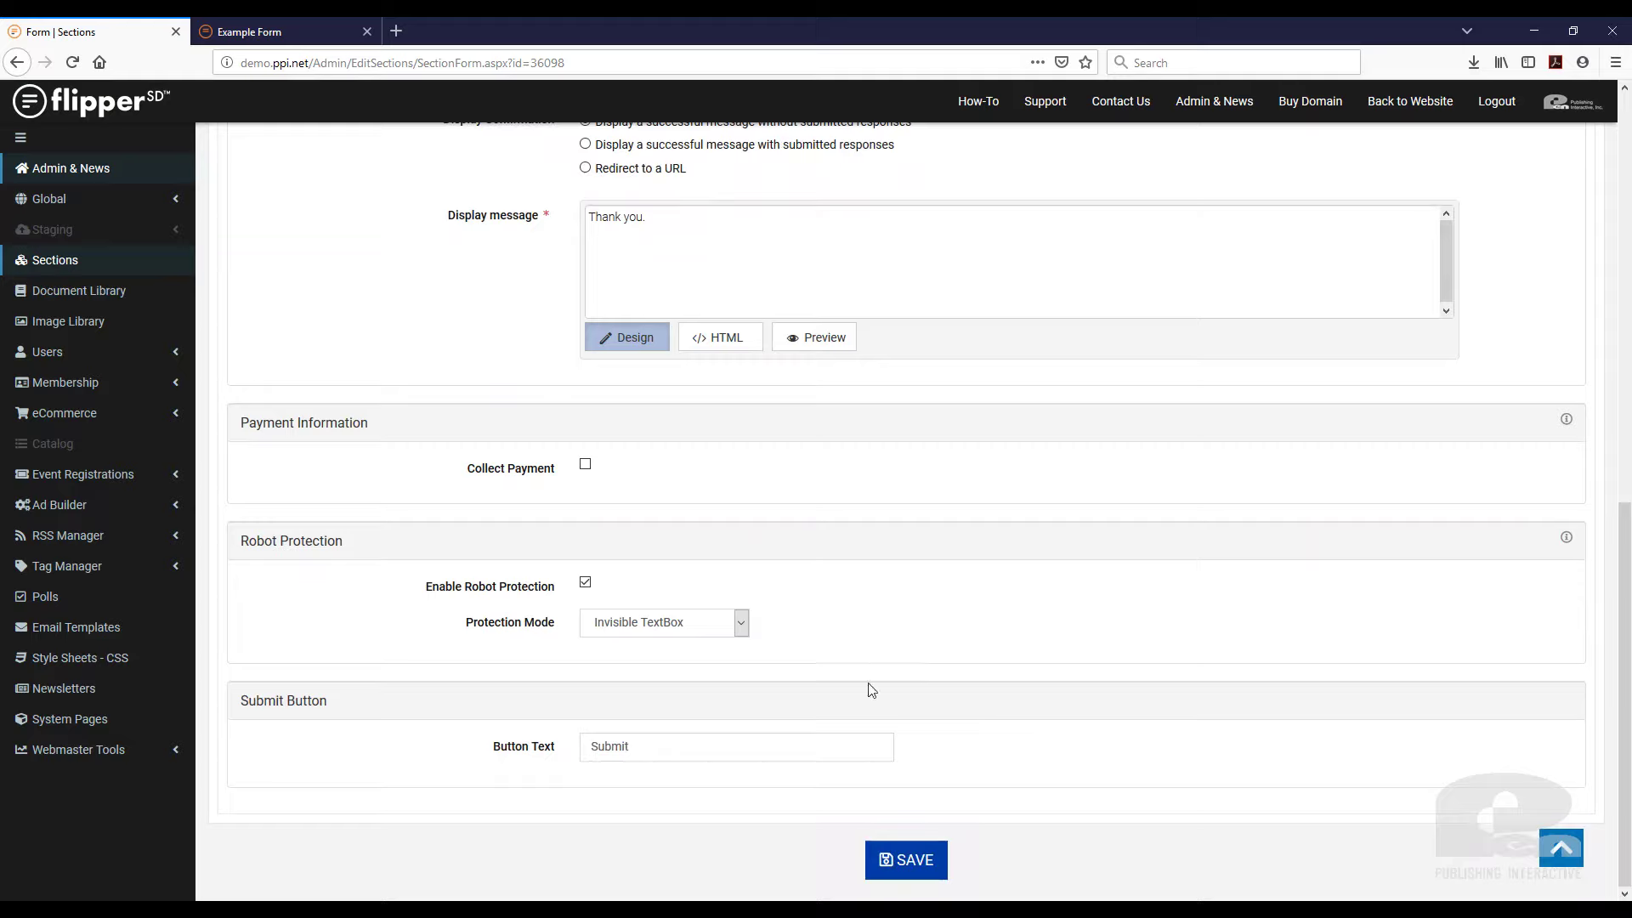
click(736, 625)
click(722, 650)
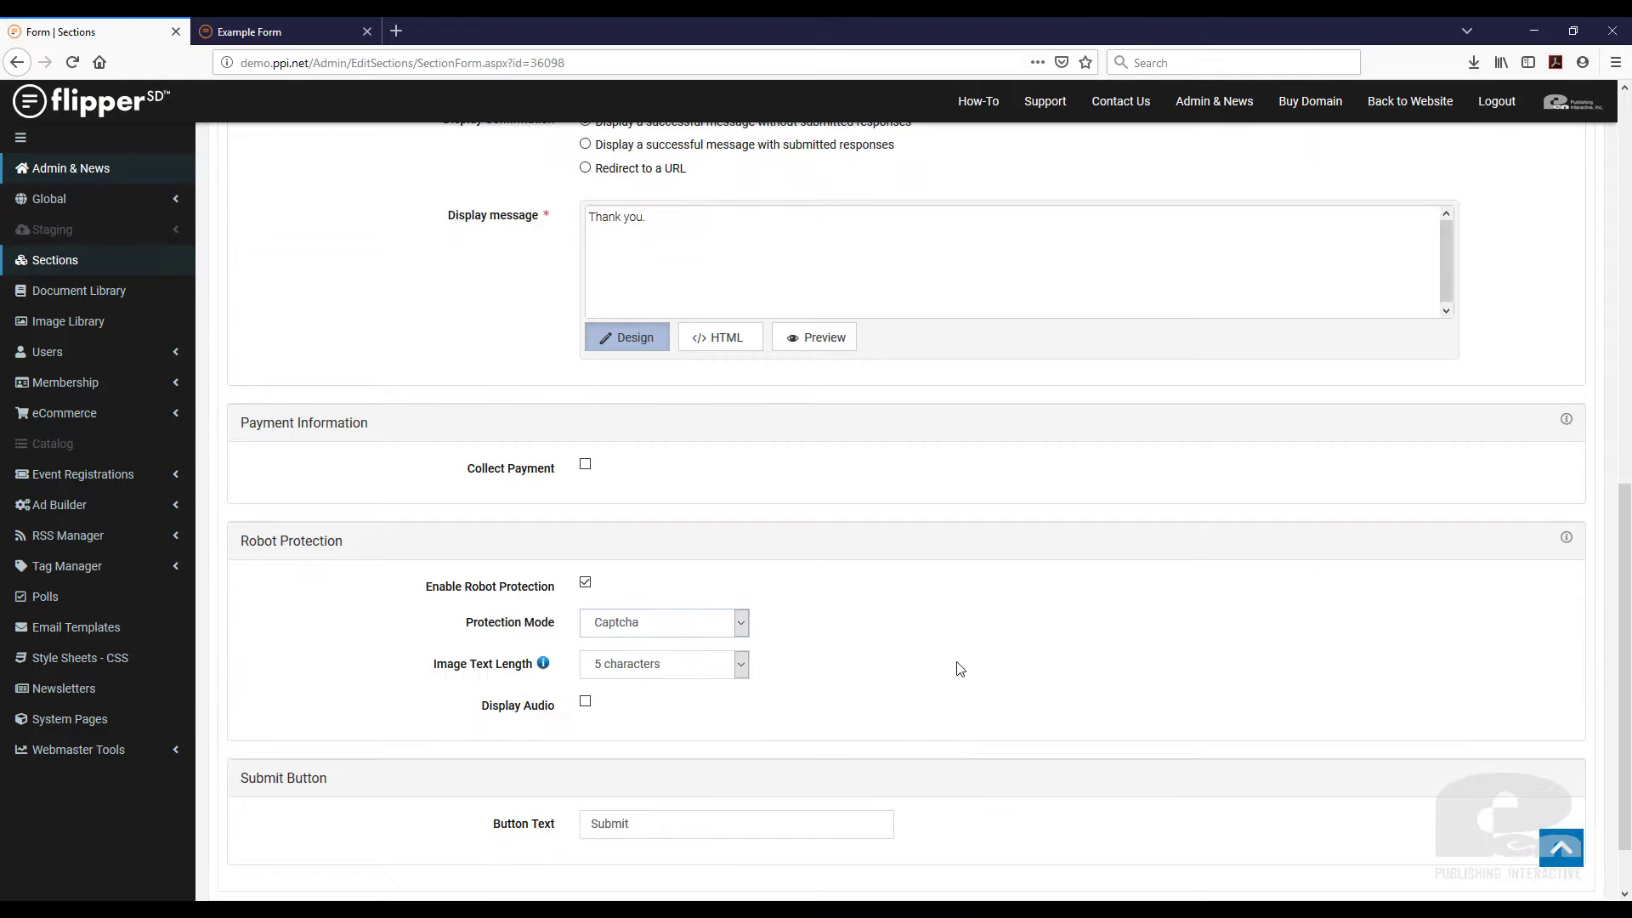
scroll(958, 667, down, 1)
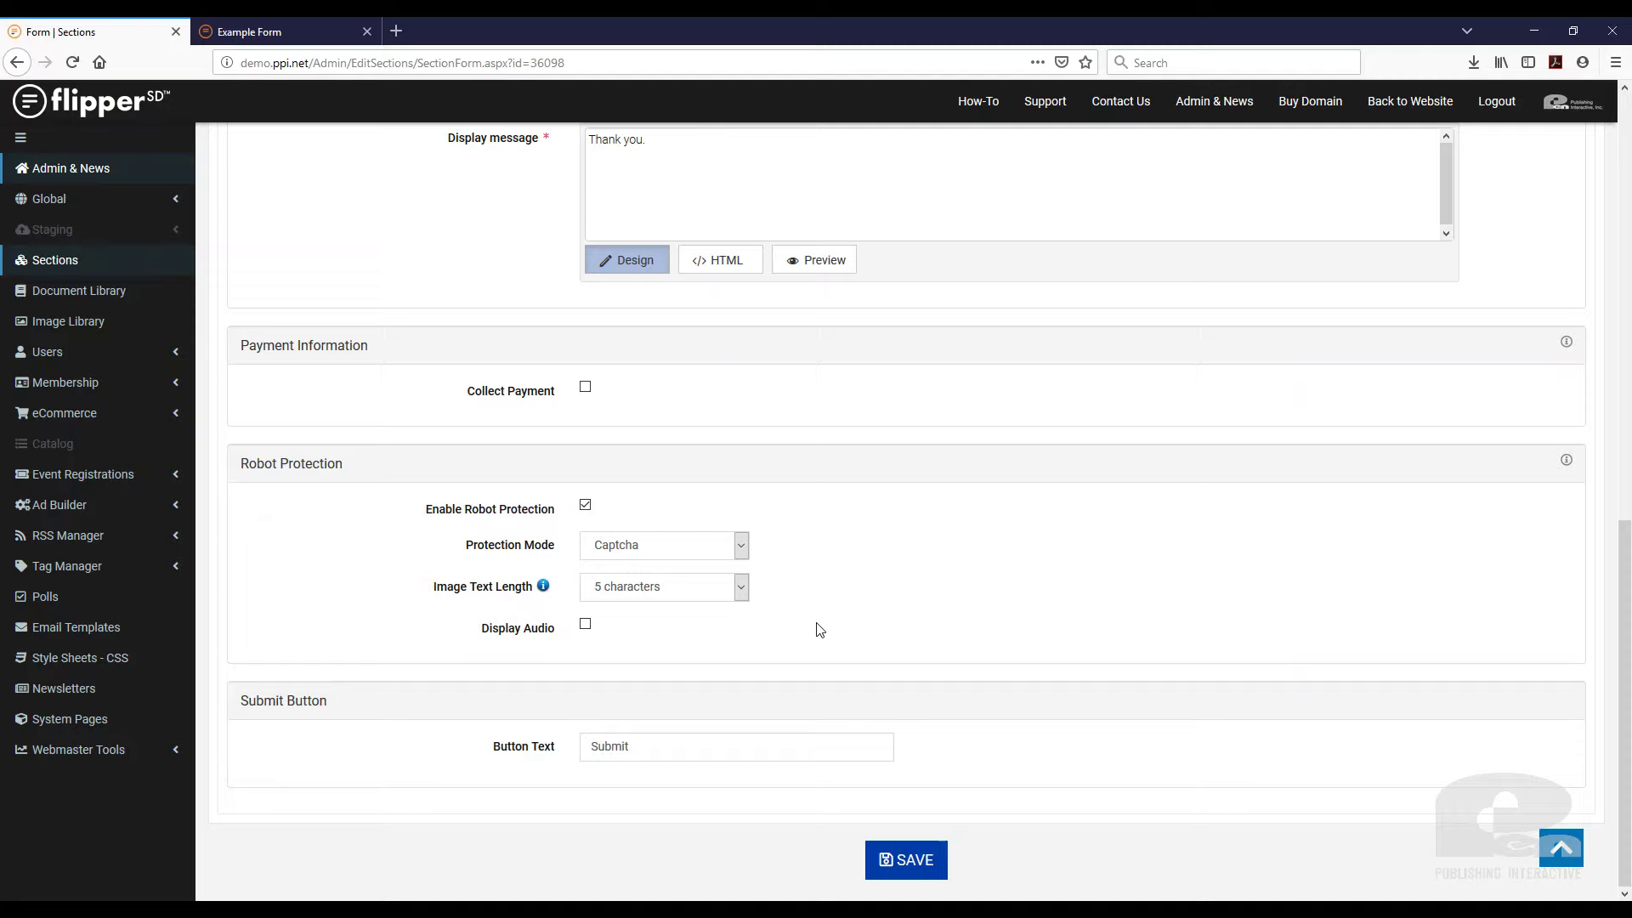
click(743, 588)
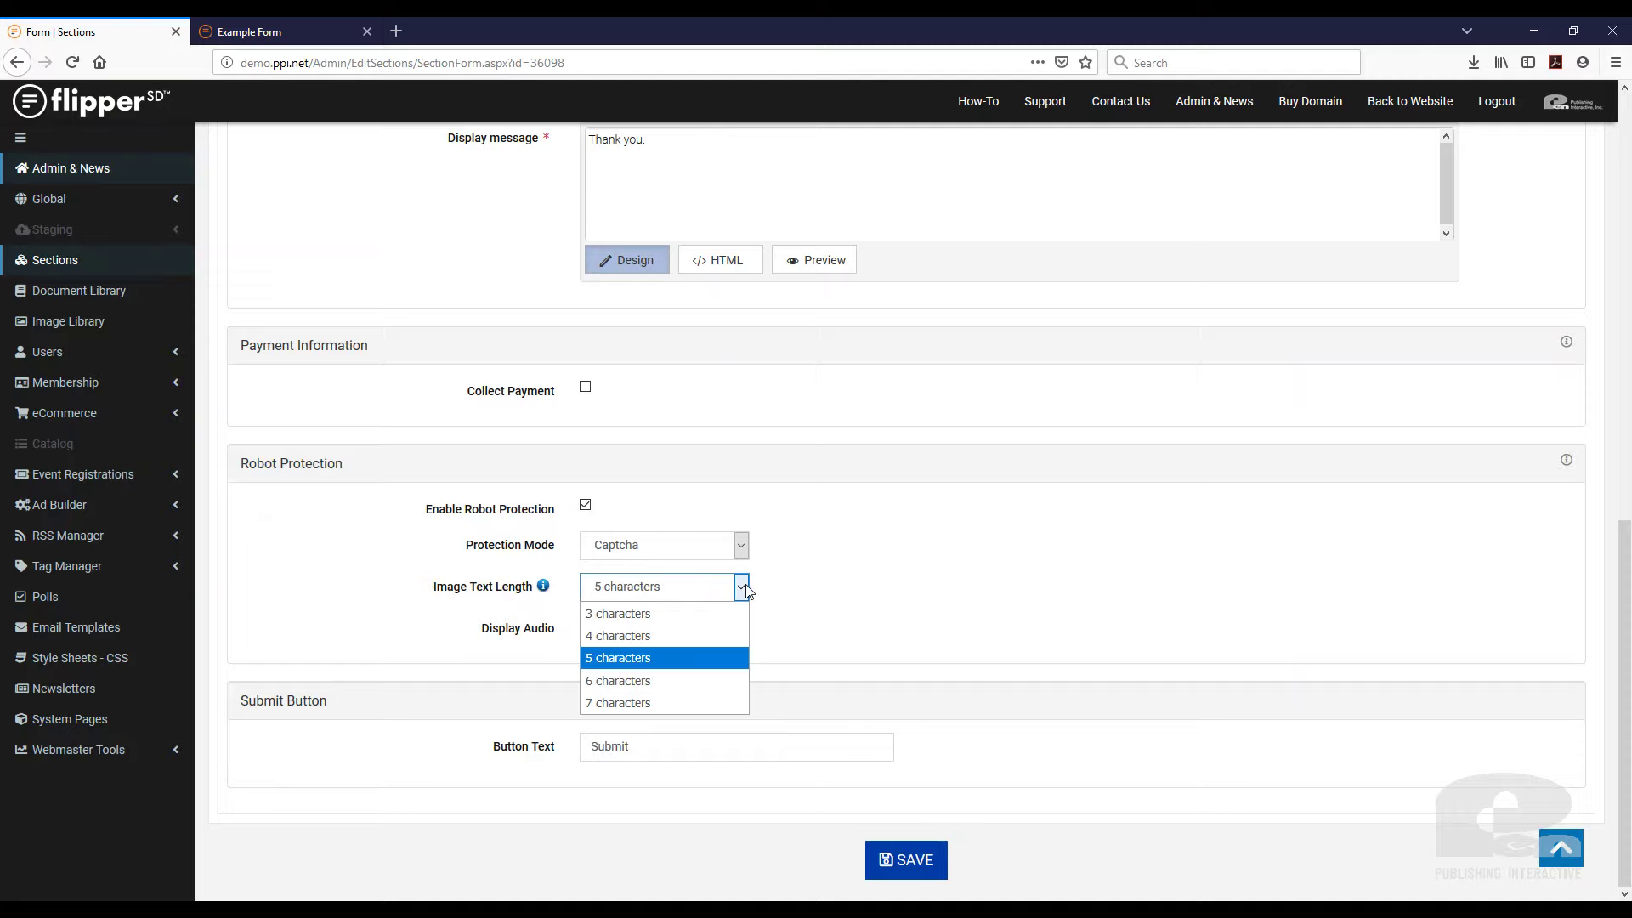
click(697, 657)
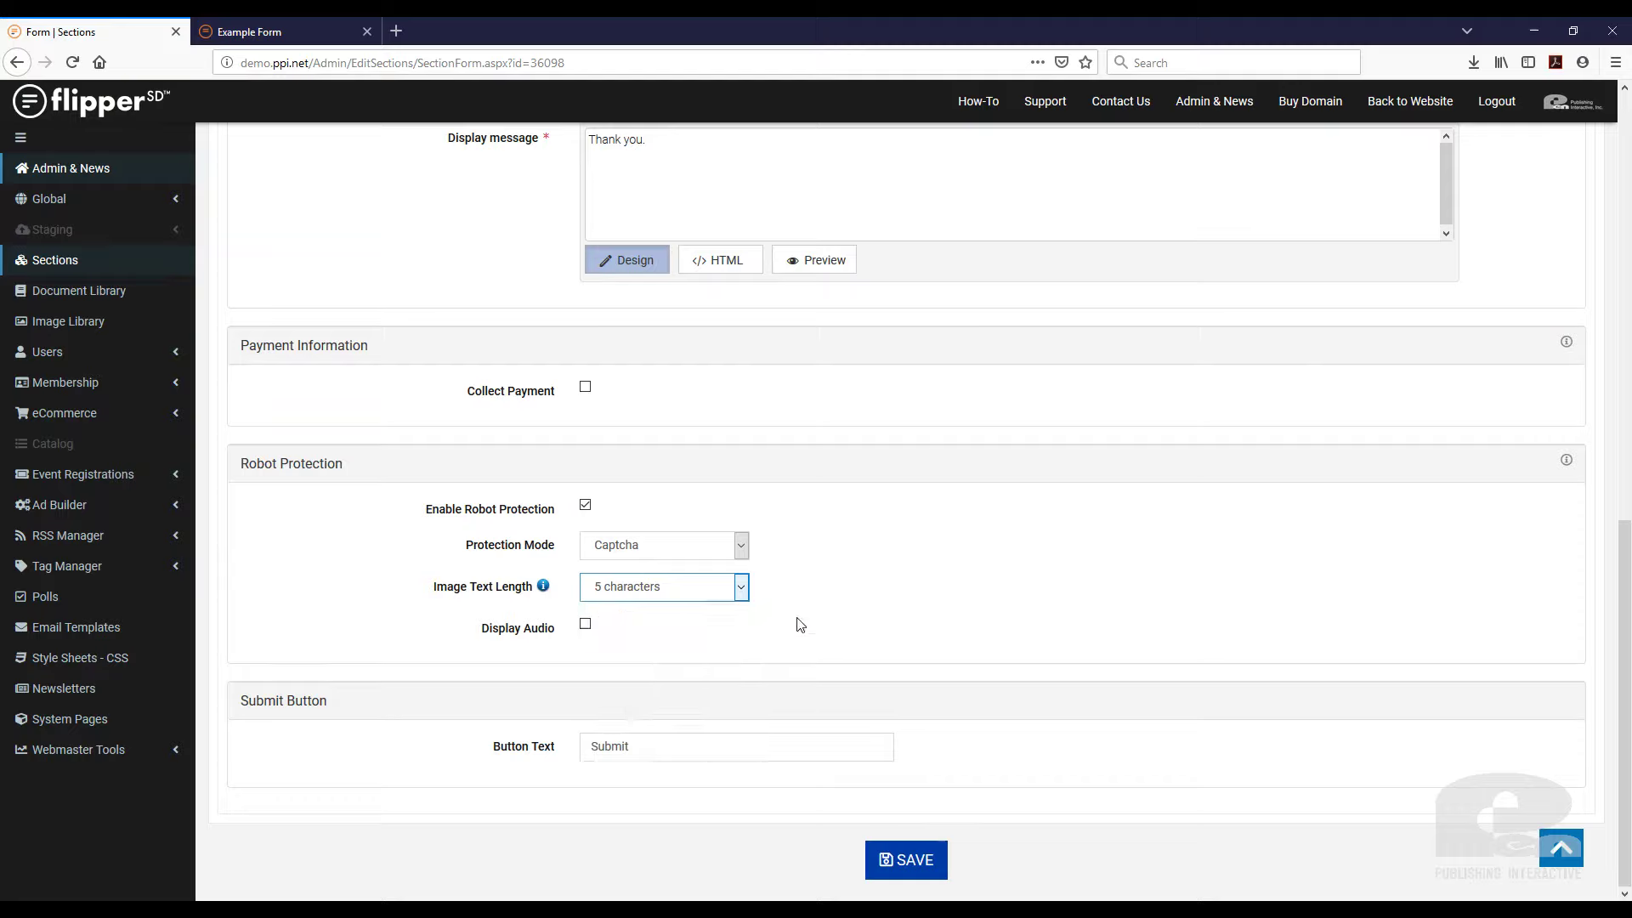
click(586, 627)
click(924, 862)
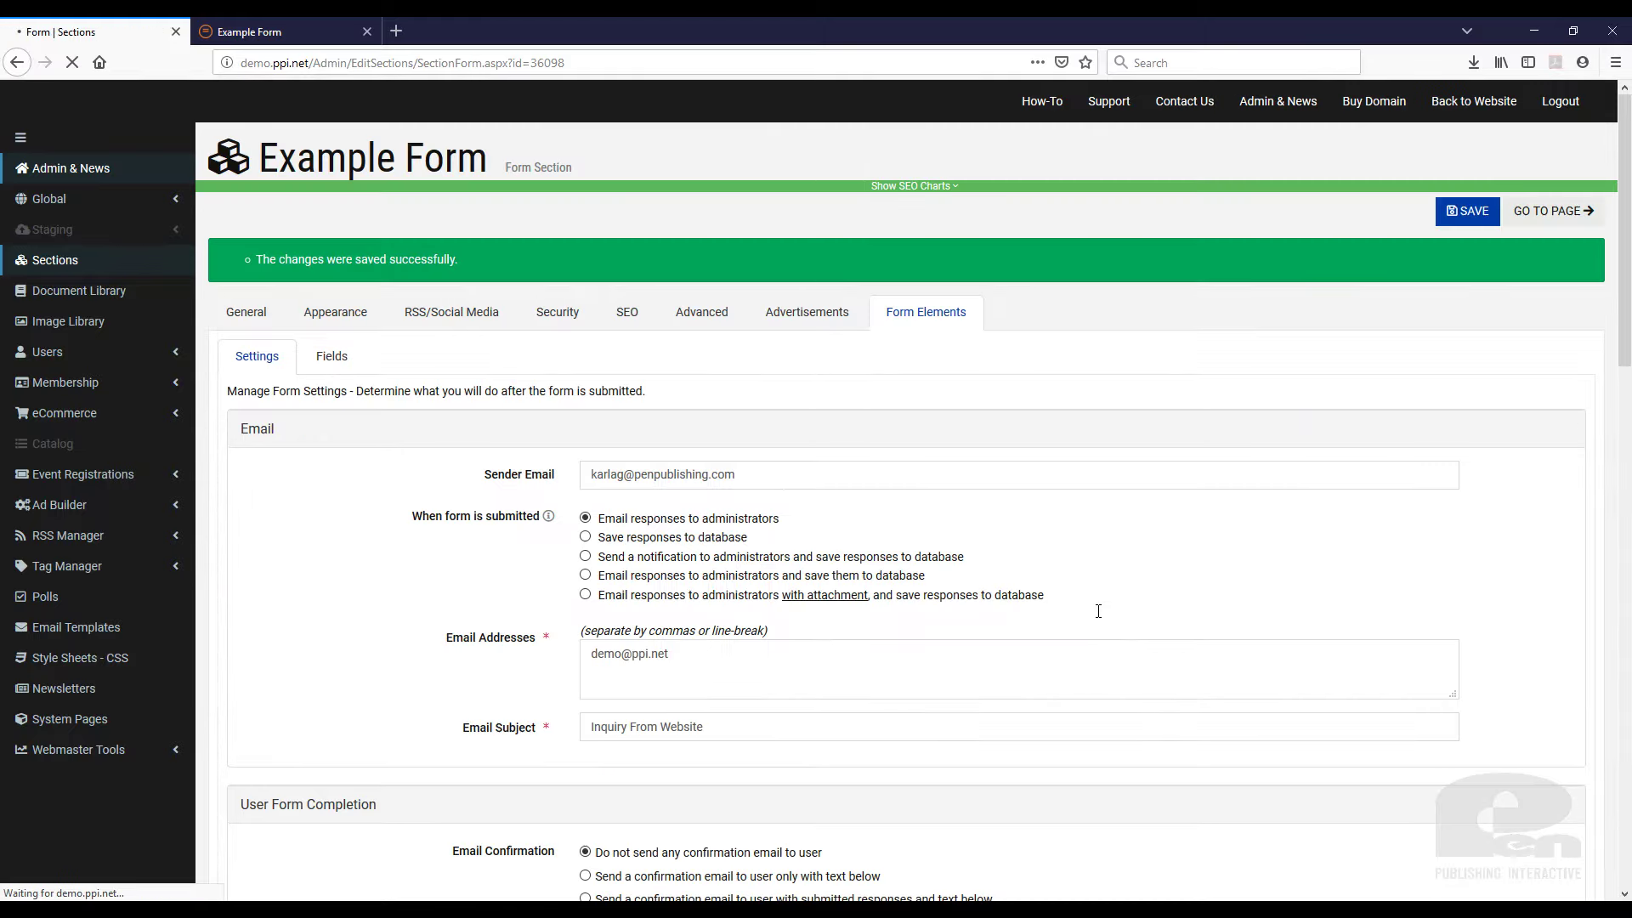
Reload the live Example Form page and examine the captcha image and its code entry field.
click(280, 32)
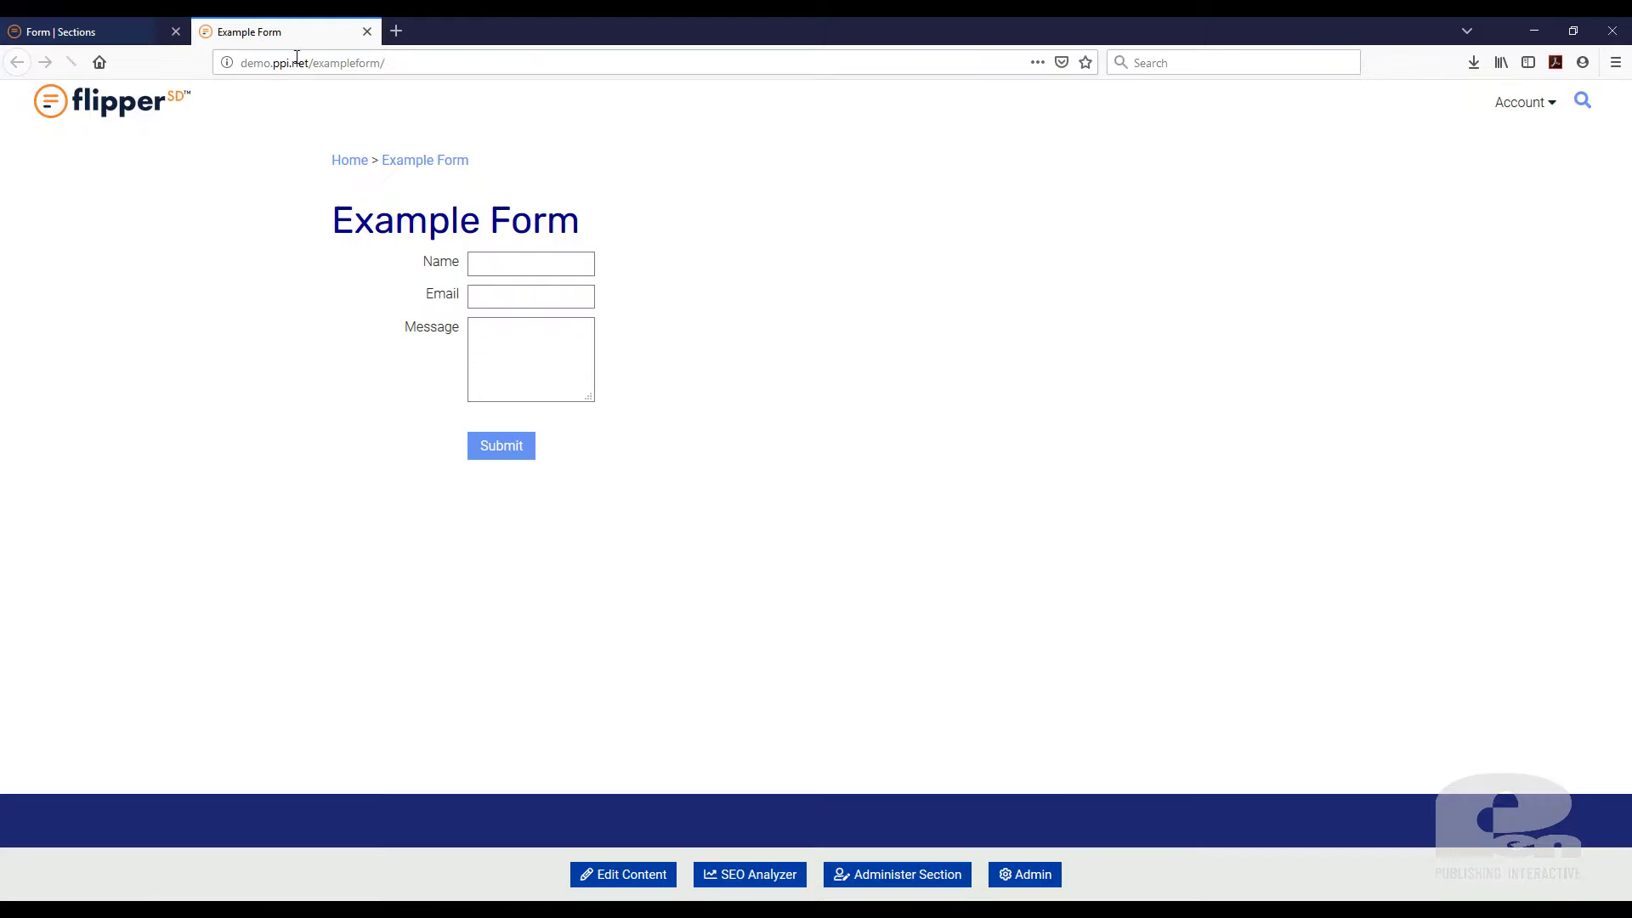
click(73, 66)
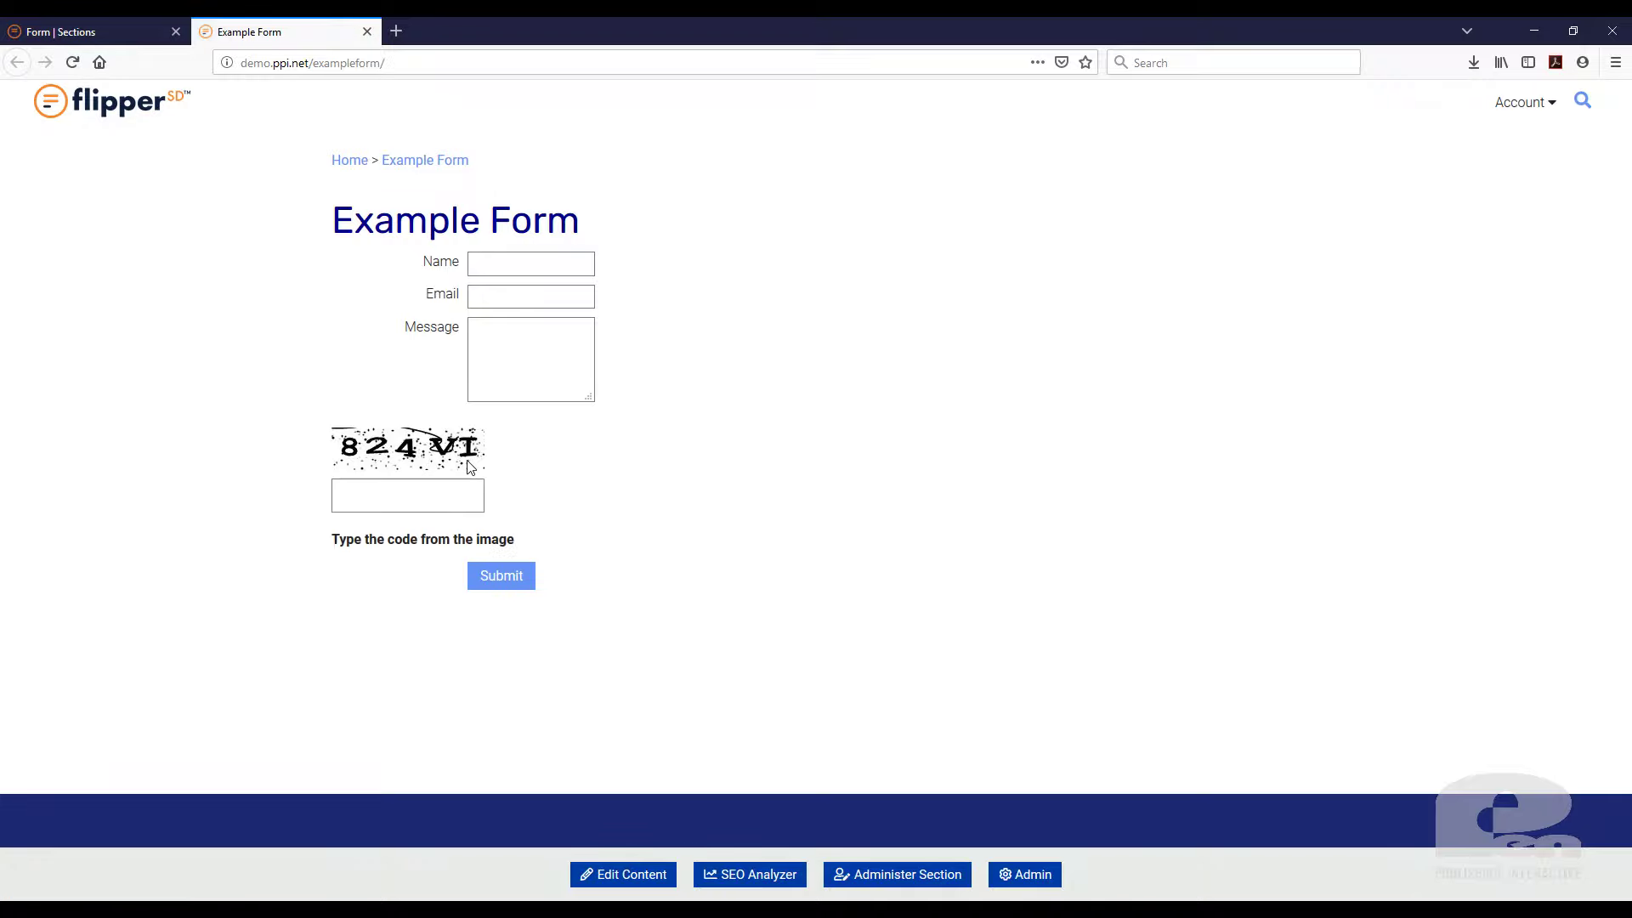
click(390, 502)
click(338, 491)
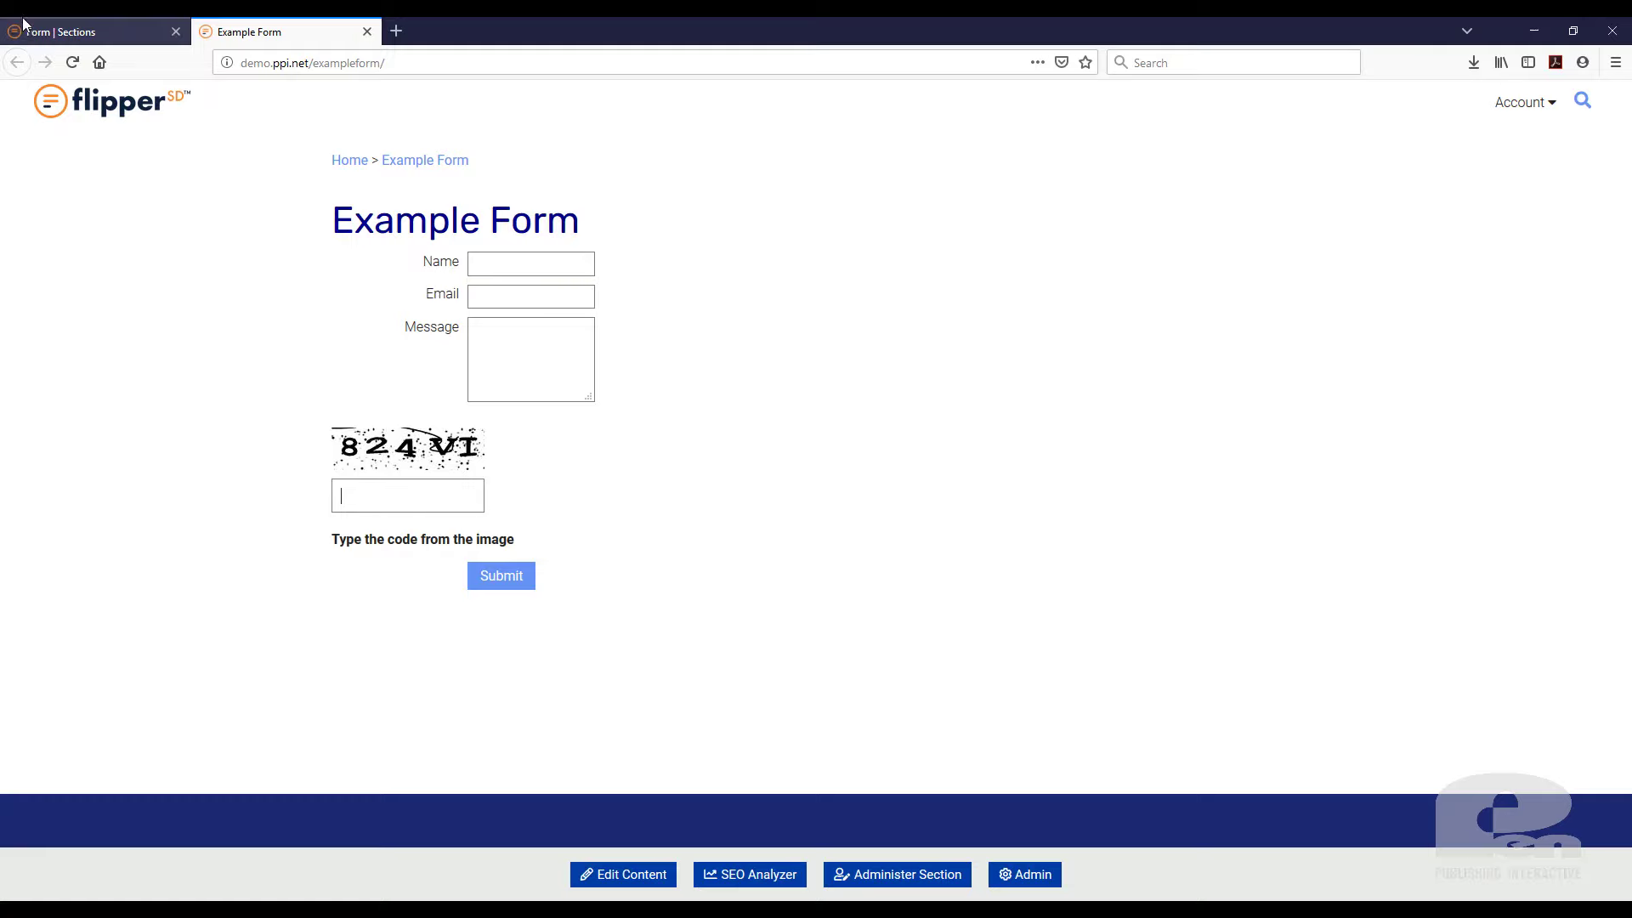
Switch the form's robot protection mode to Minimum Timeout and read the help note on the timeout setting.
click(59, 34)
scroll(1017, 578, down, 10)
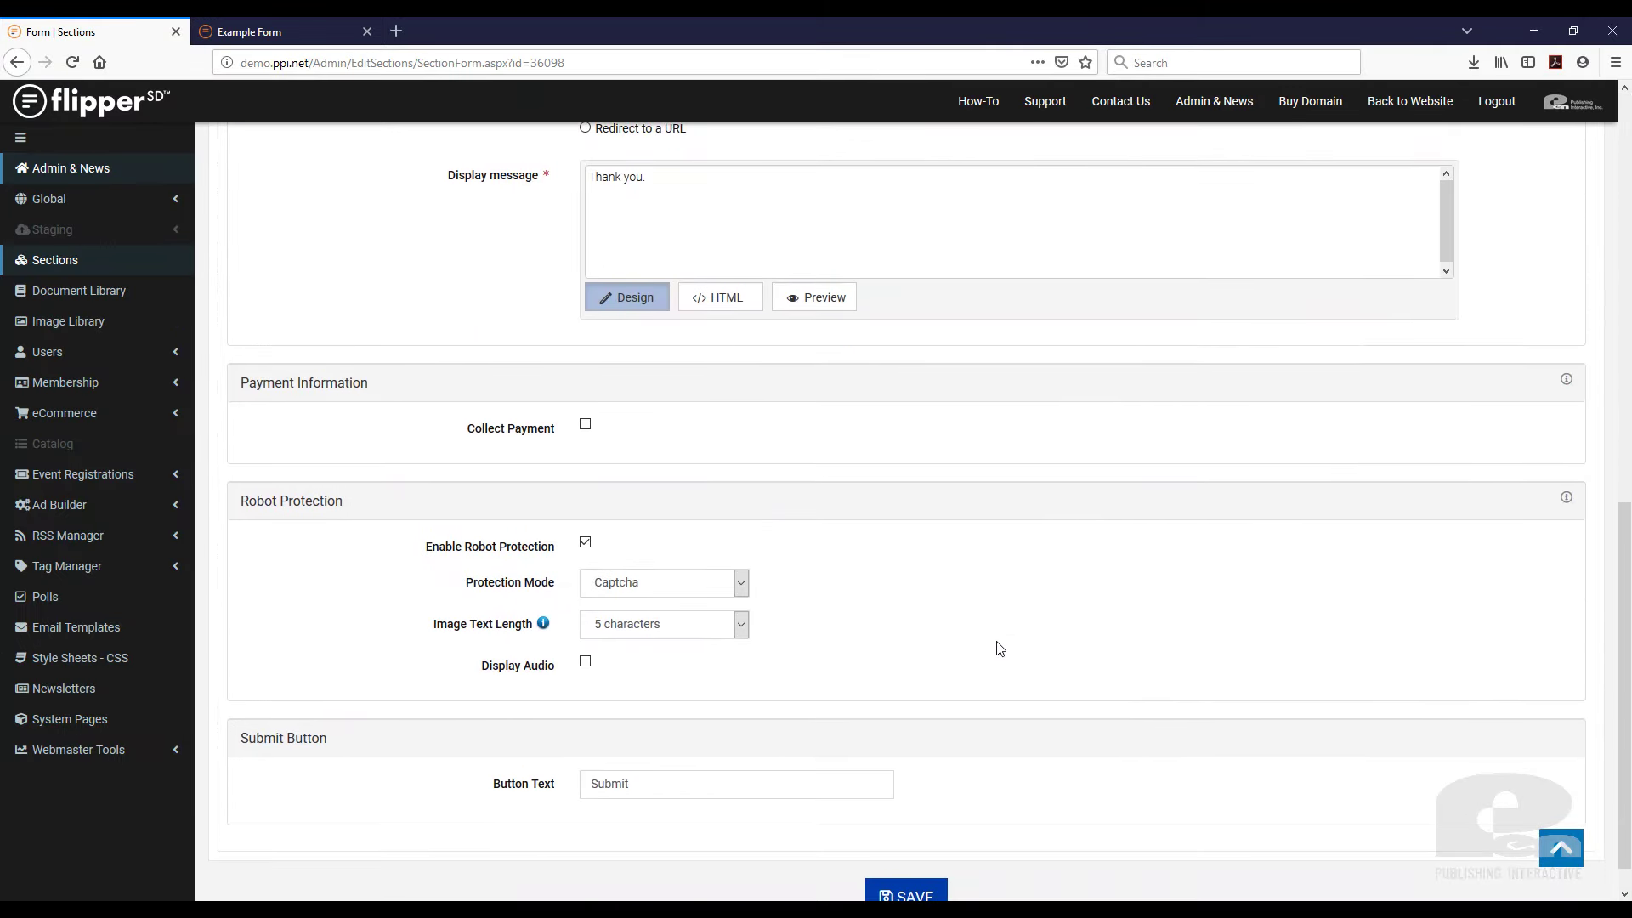
click(739, 583)
click(707, 647)
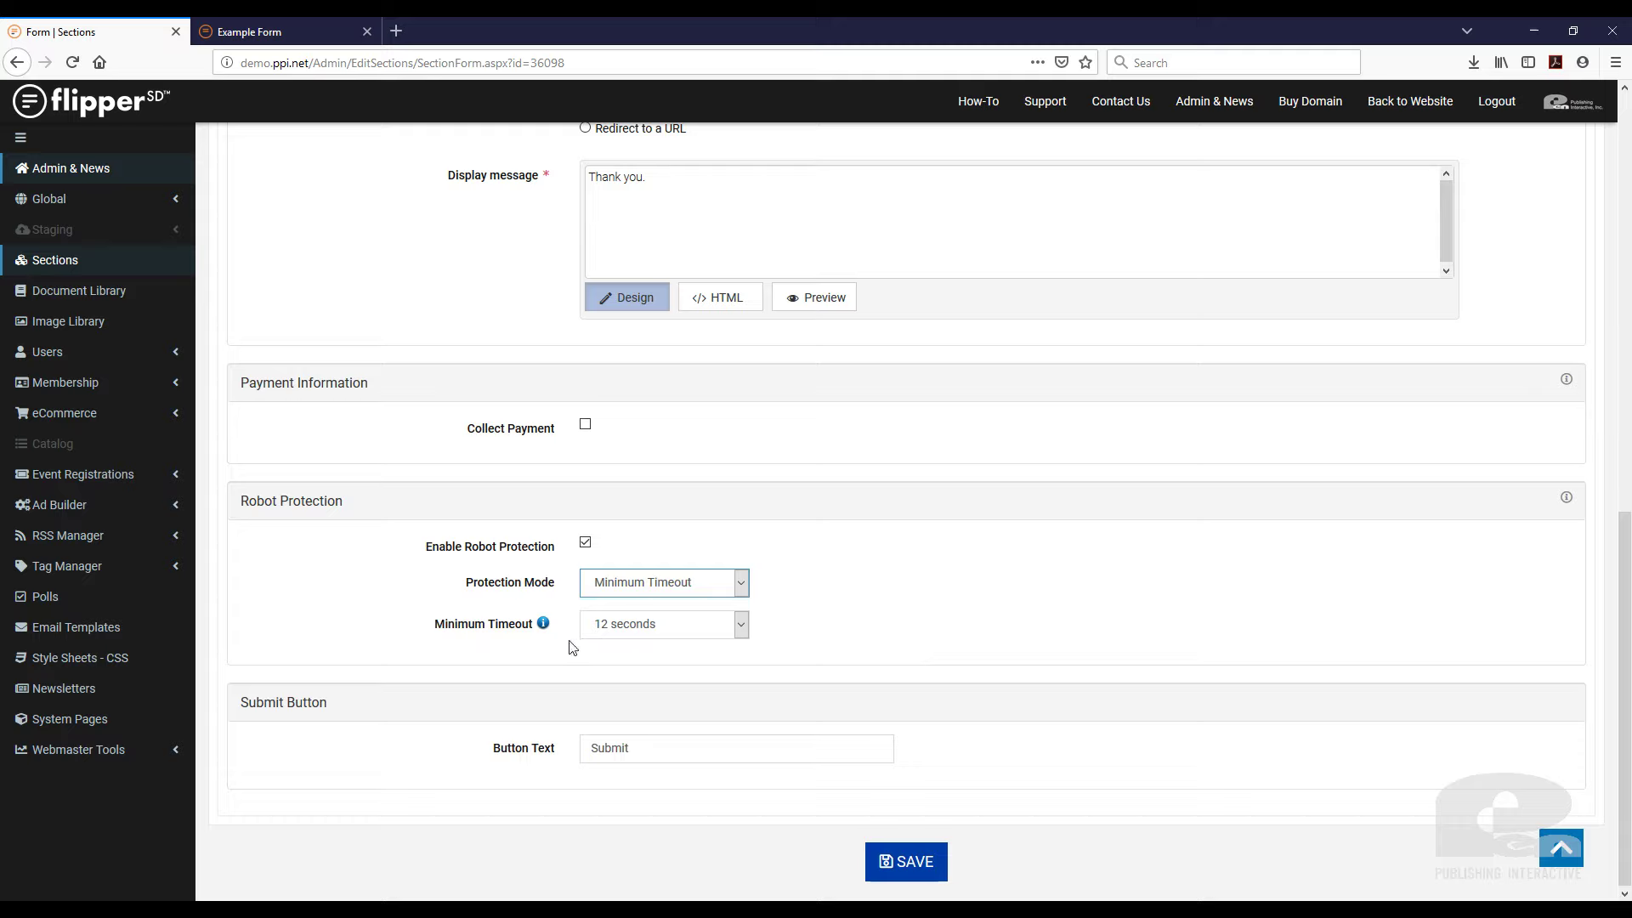
click(543, 625)
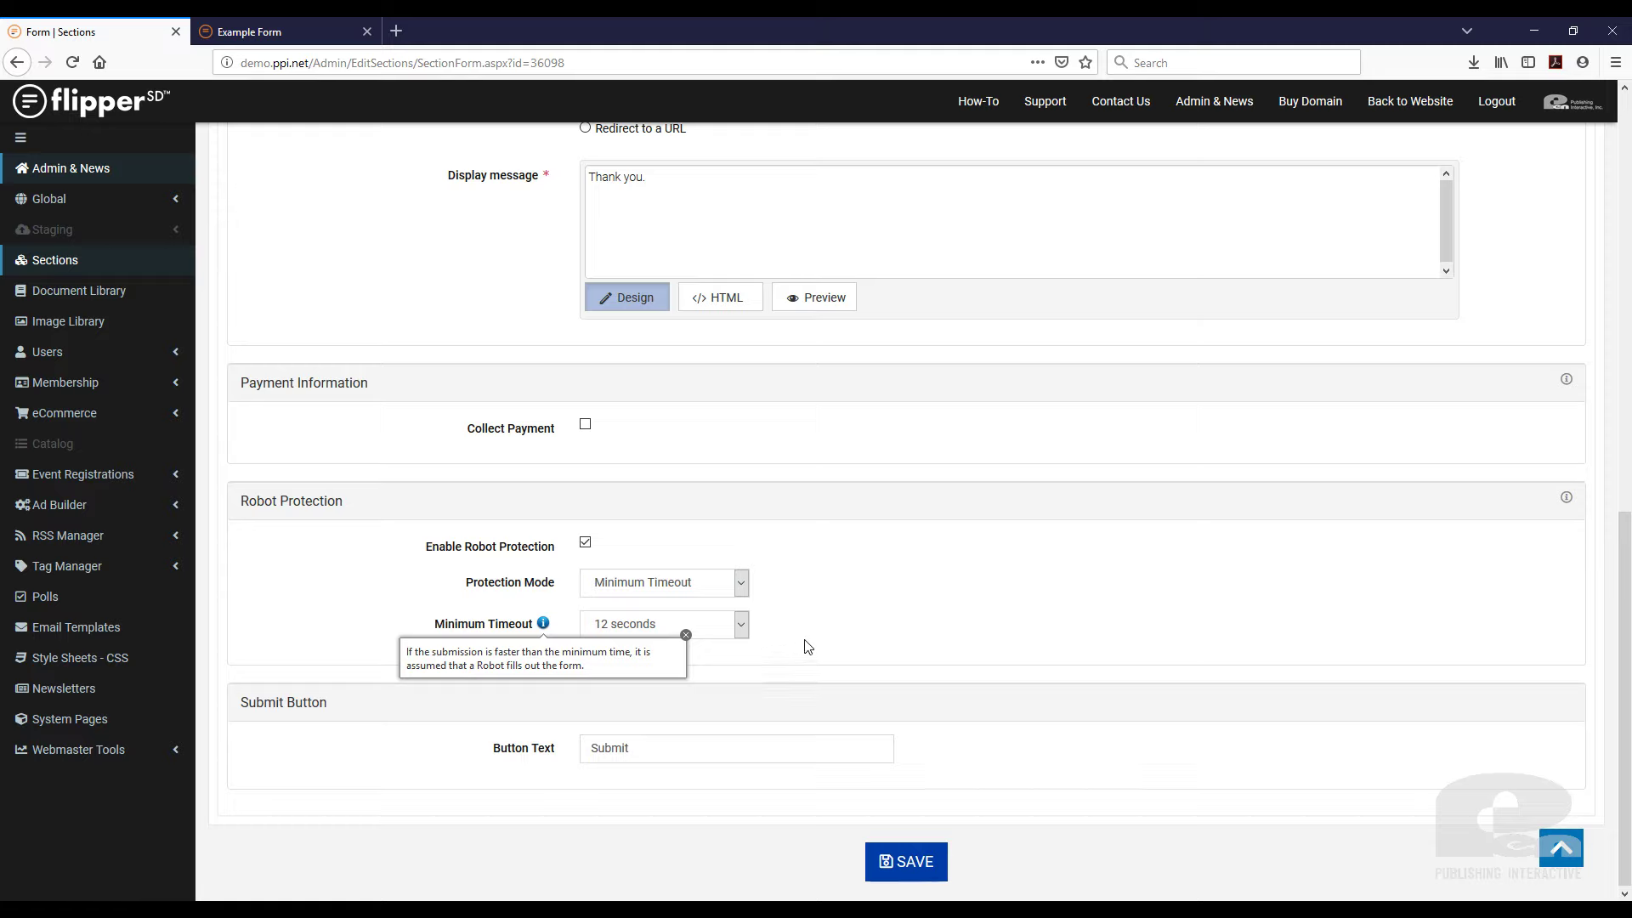
click(686, 634)
Try a minimum timeout of 3 seconds, set it back to 12 seconds and save the form settings.
click(740, 626)
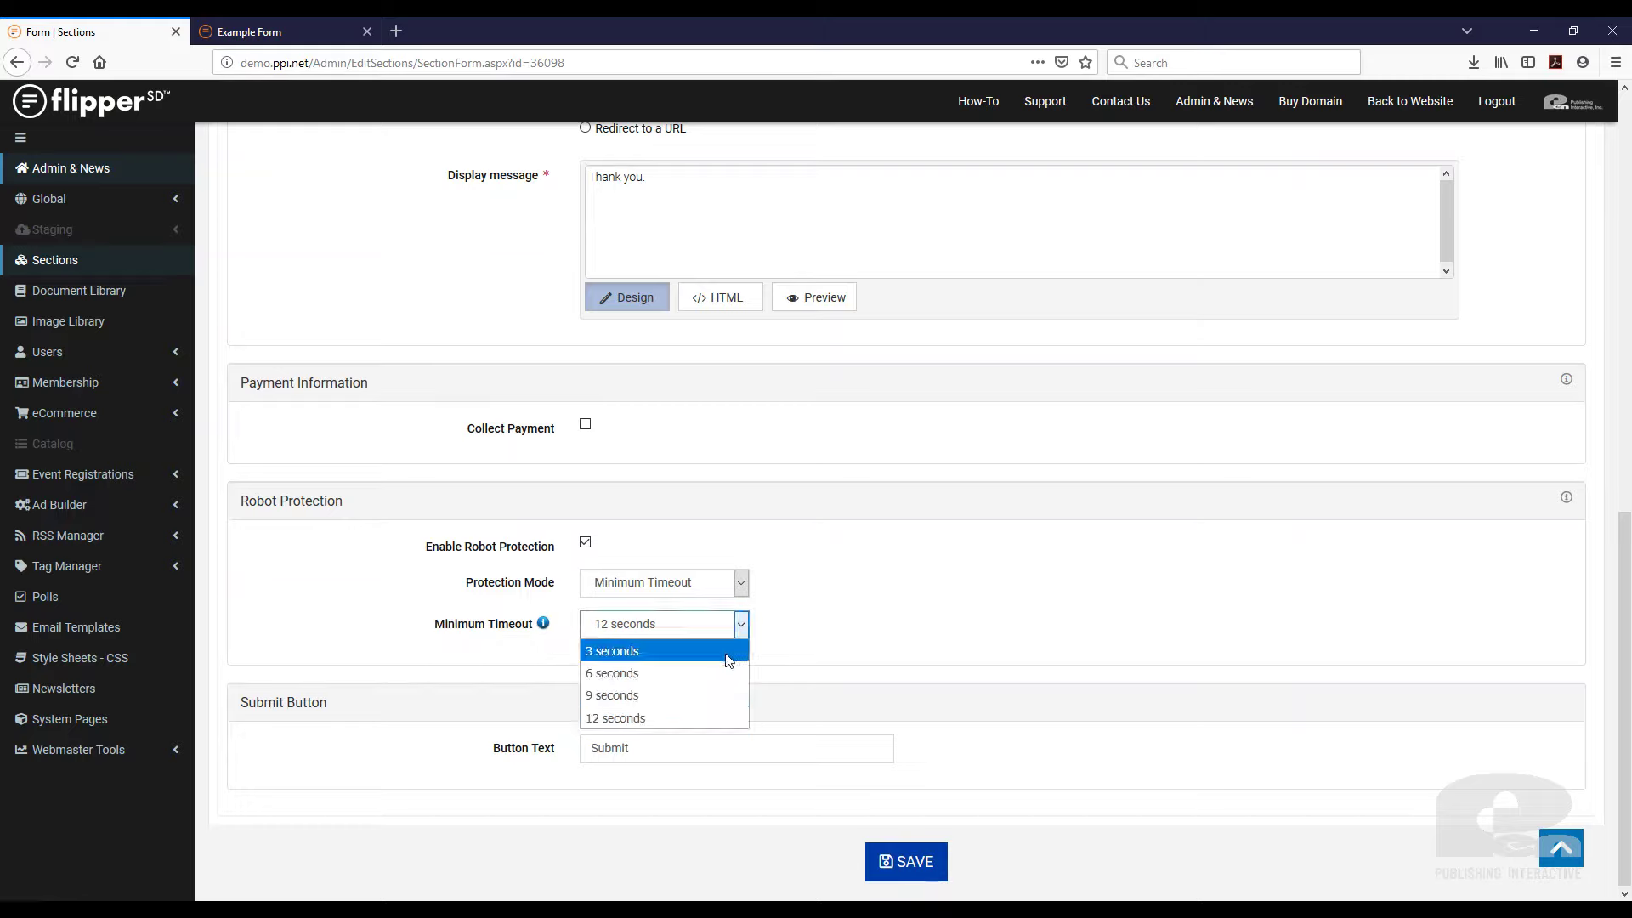
click(621, 647)
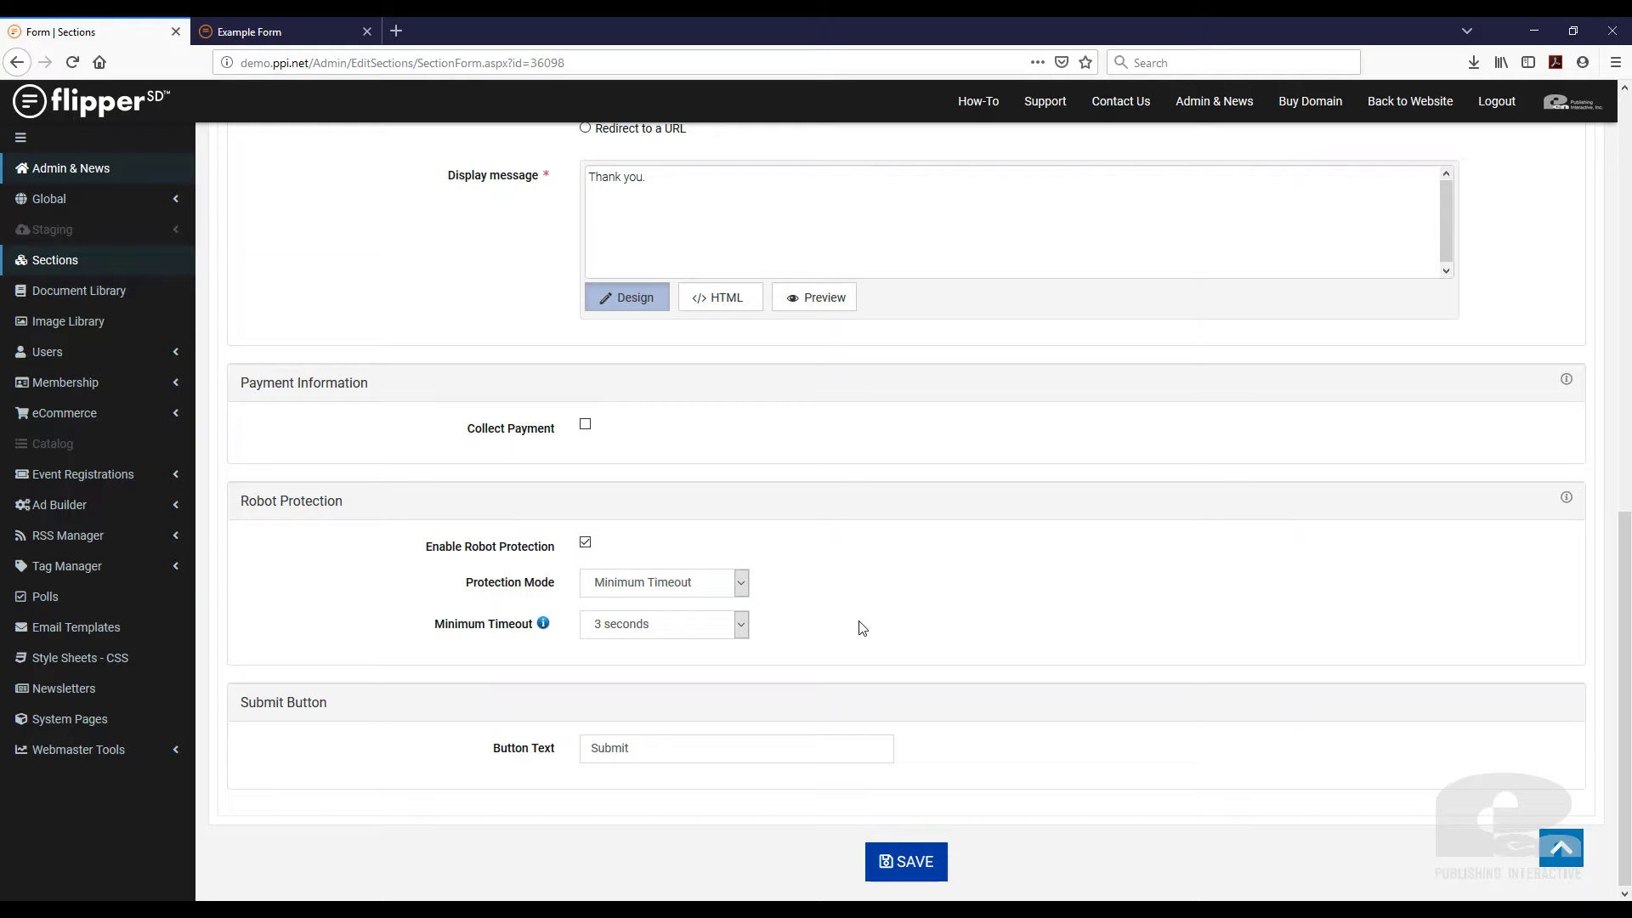
click(740, 627)
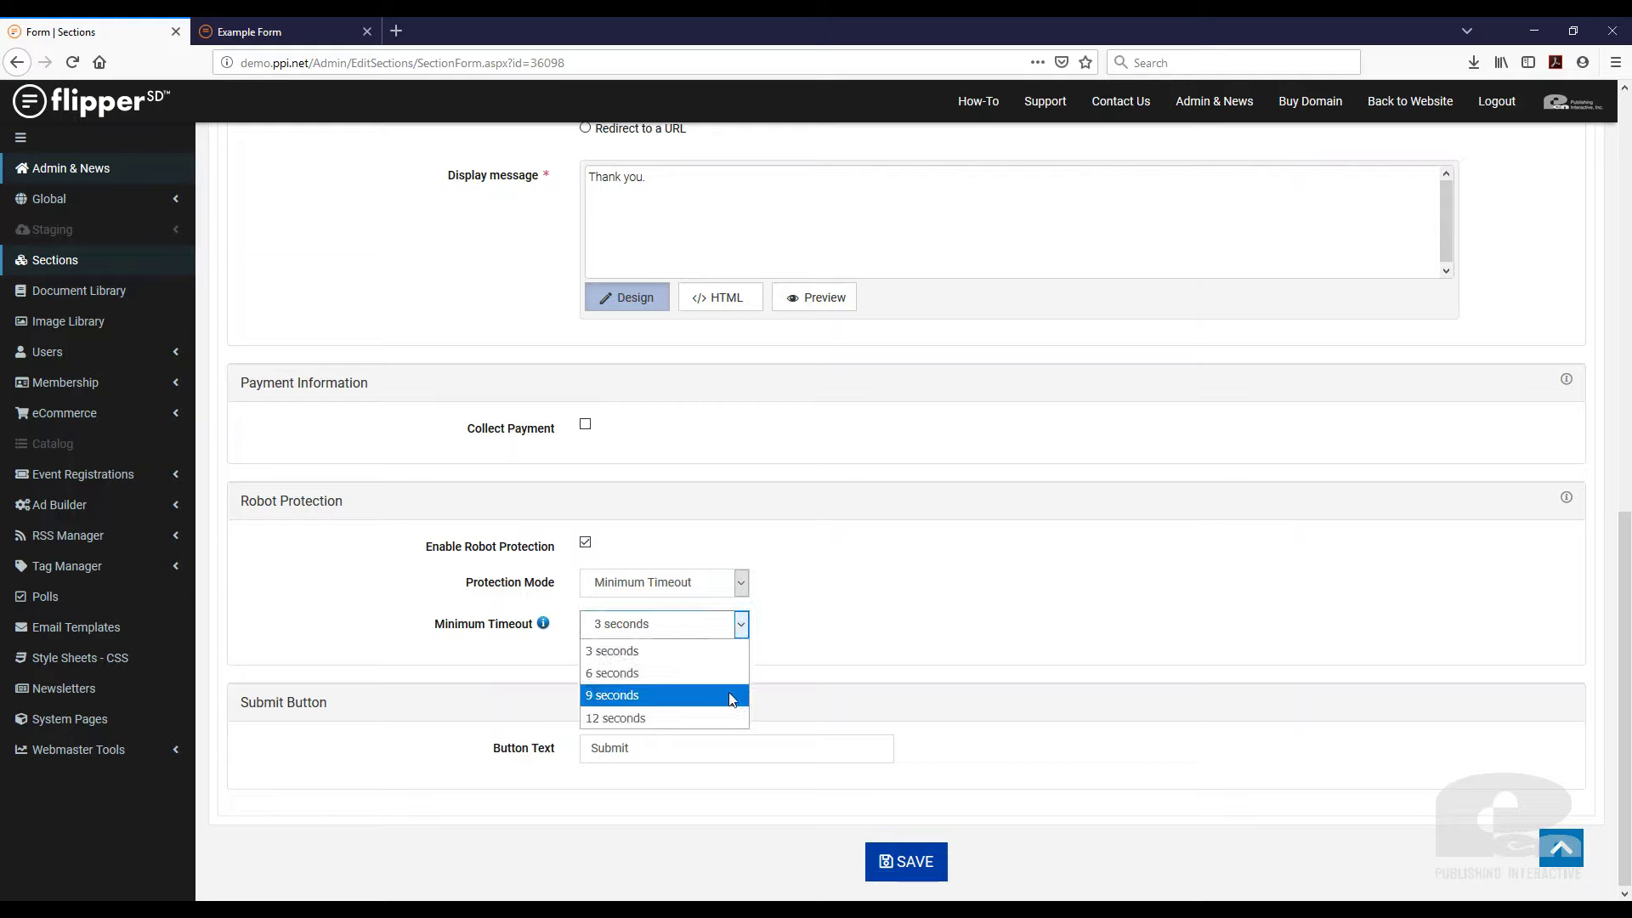
click(728, 718)
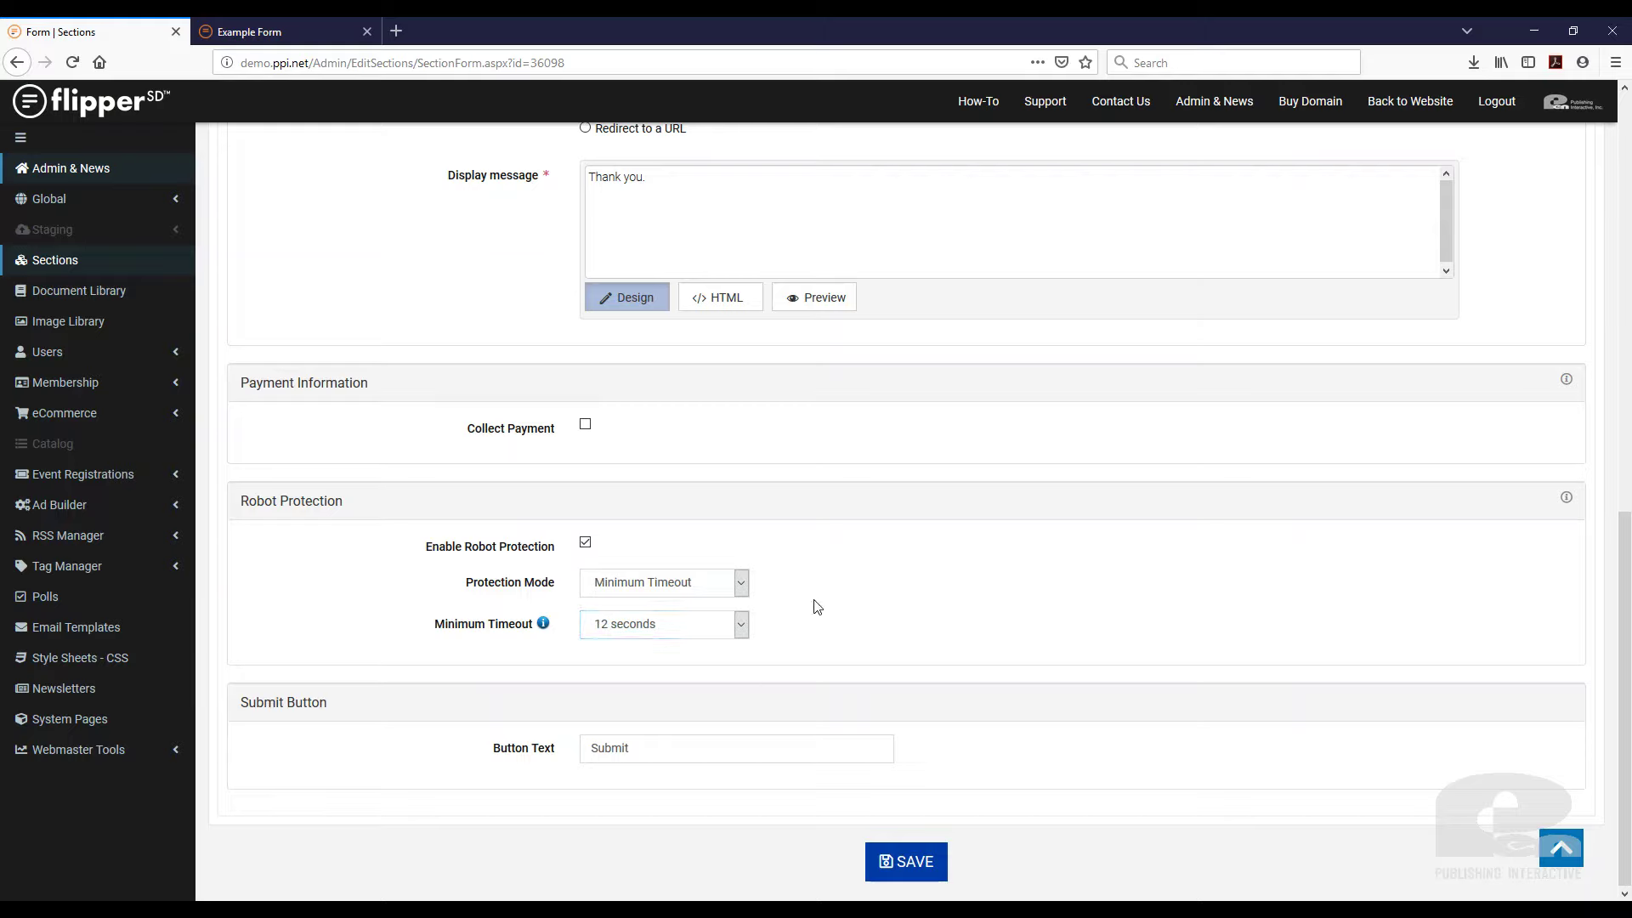
click(914, 865)
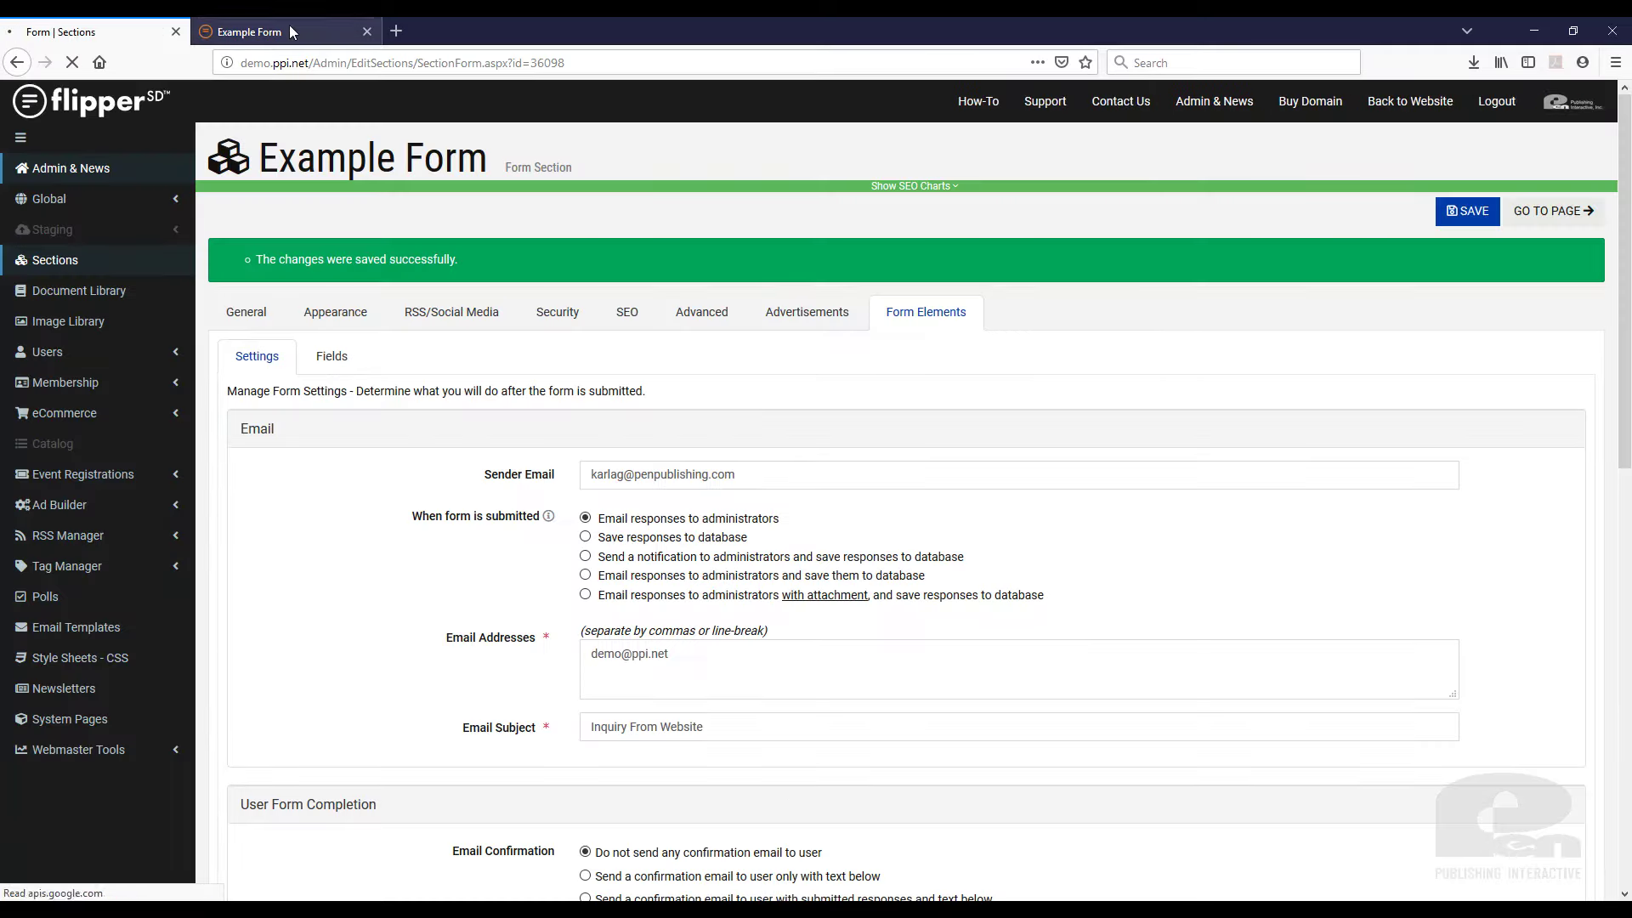
Reload the live Example Form page to check it under Minimum Timeout protection and compare it with the Robot Protection settings.
click(289, 26)
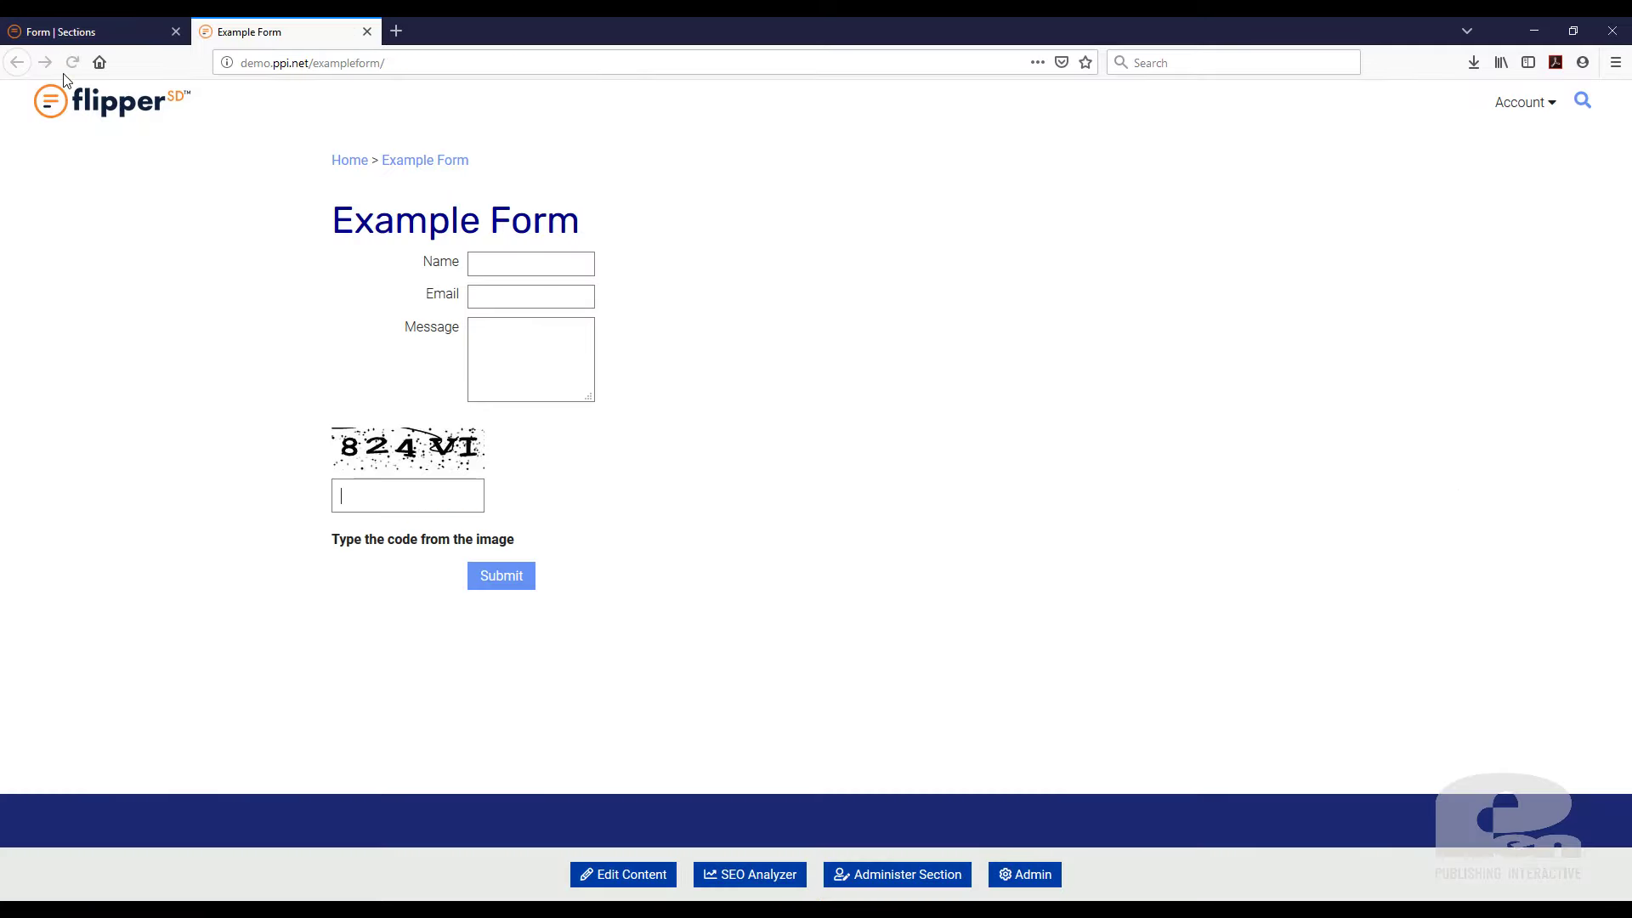
click(72, 62)
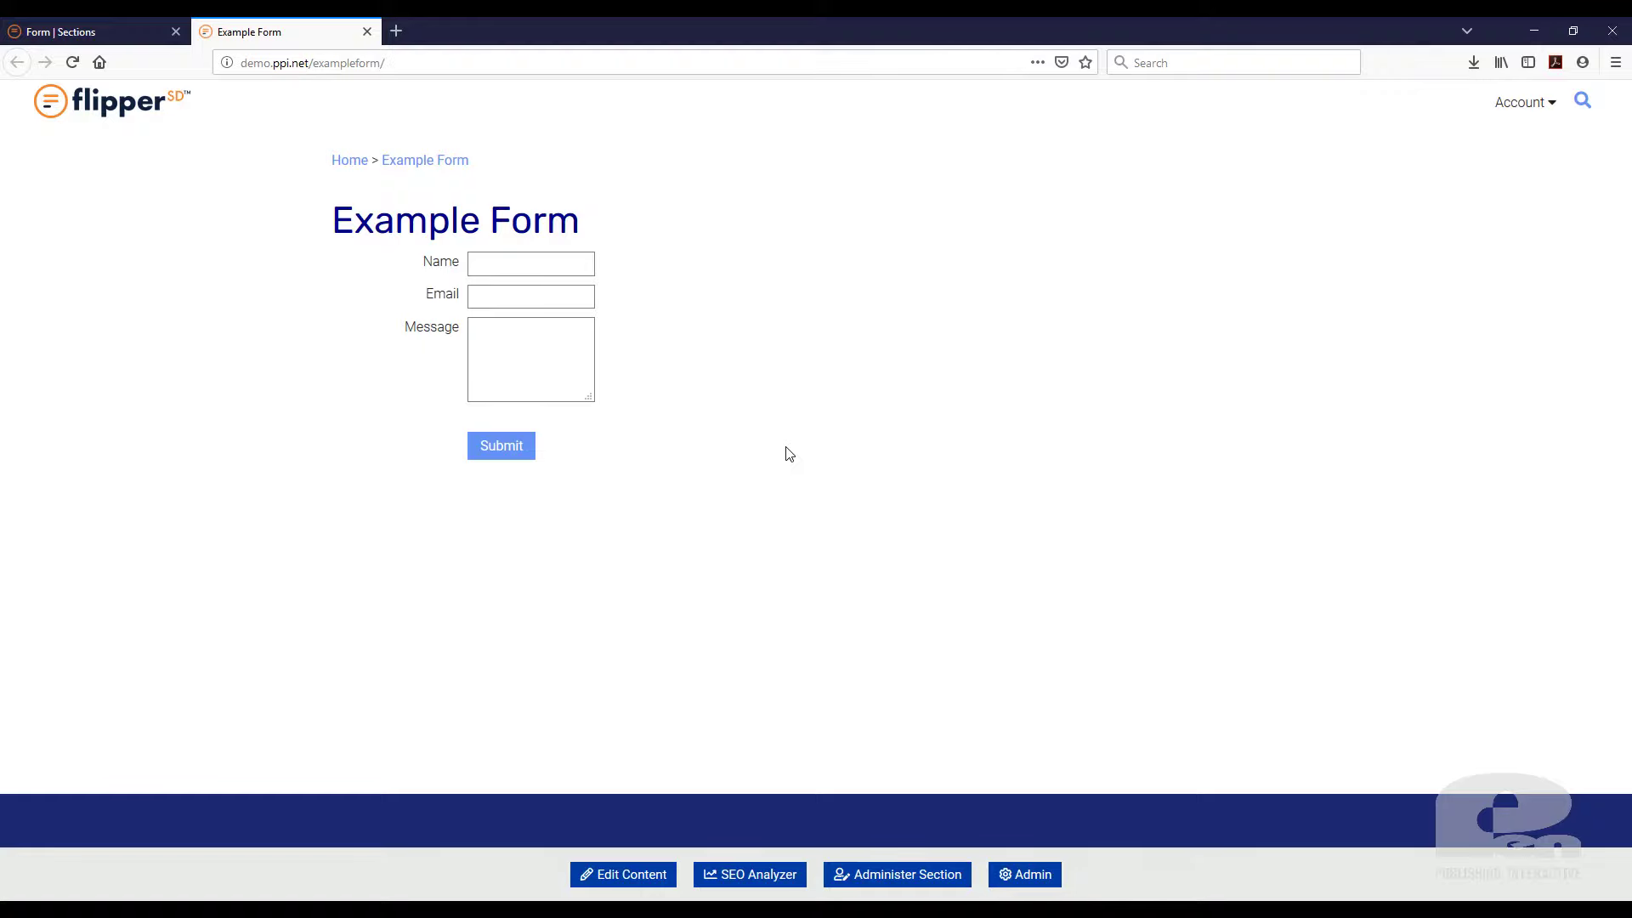
click(131, 31)
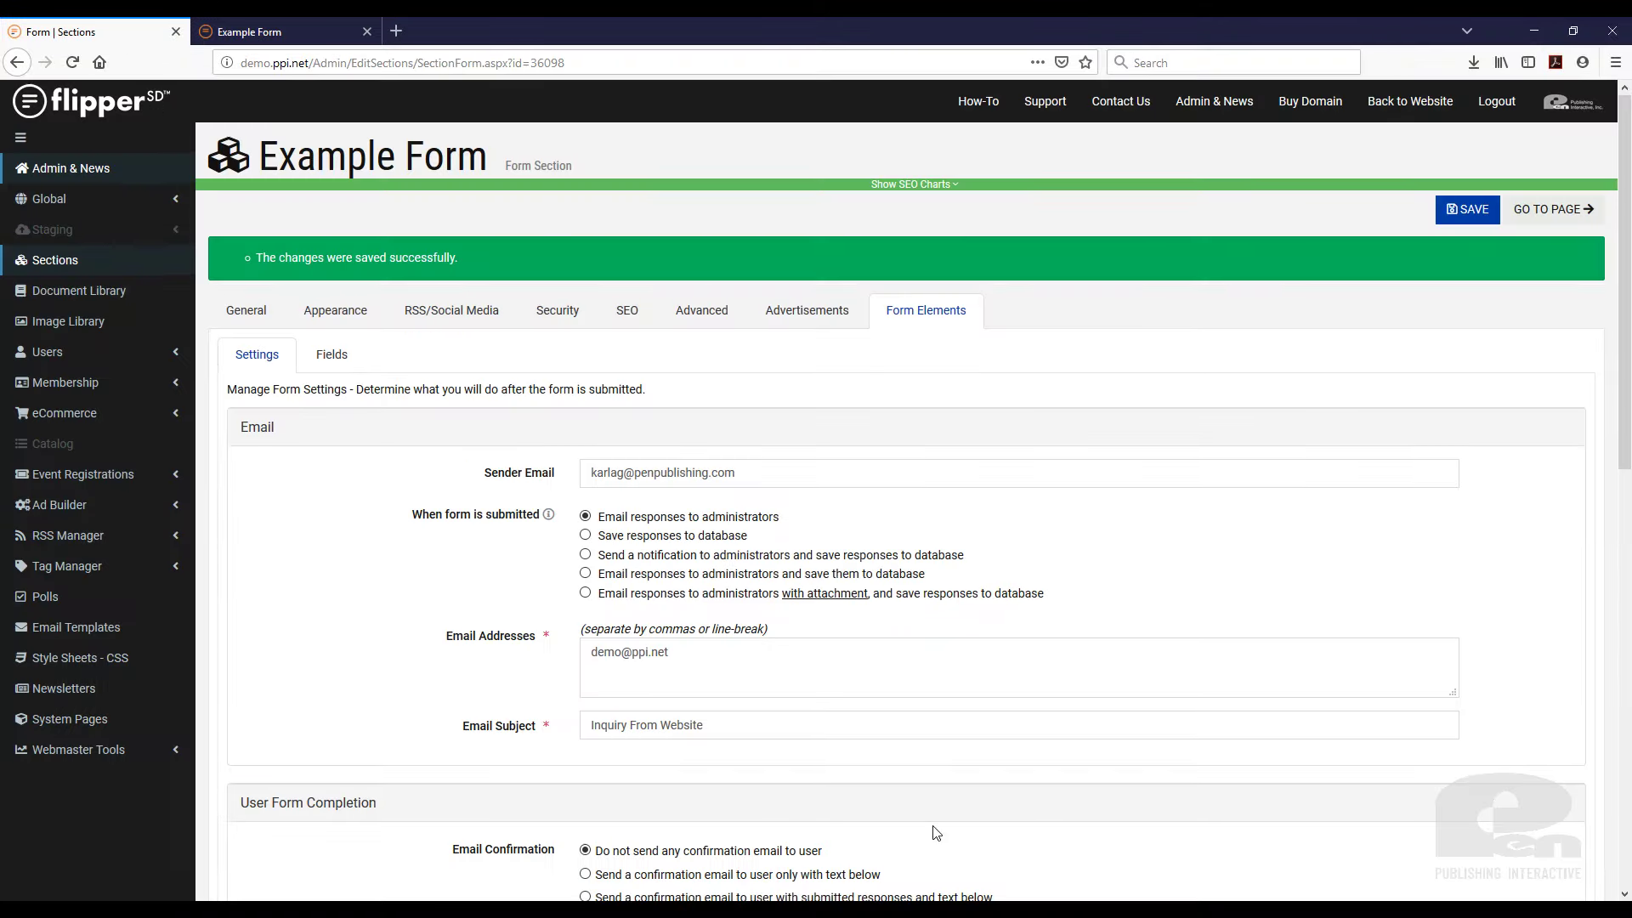
scroll(951, 807, down, 6)
scroll(1330, 594, down, 4)
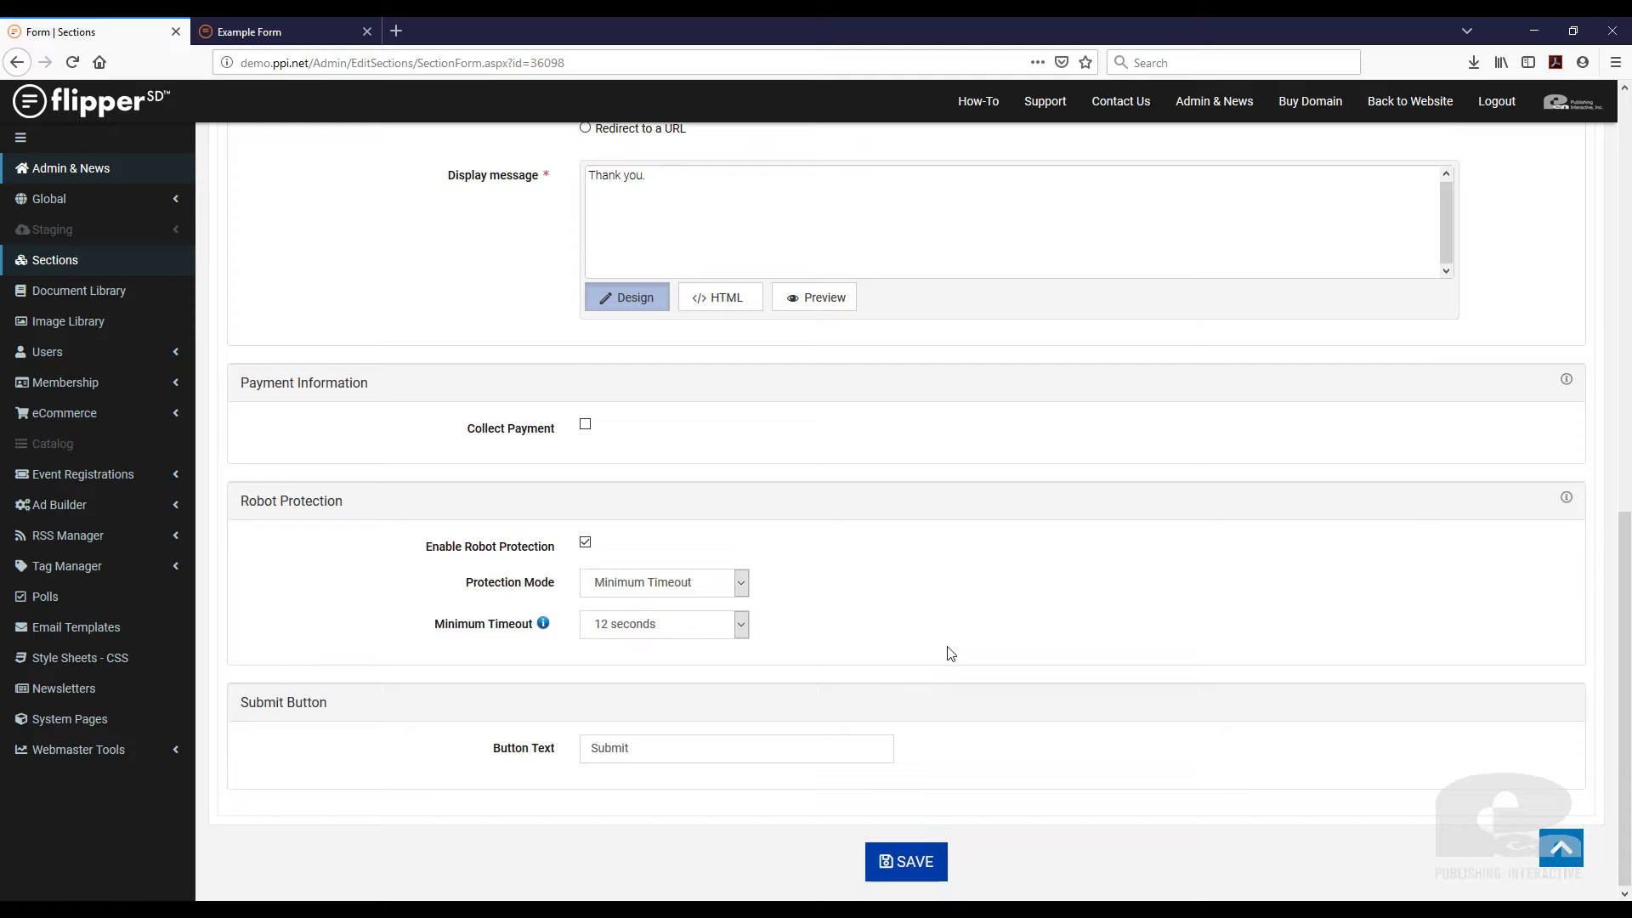
click(296, 28)
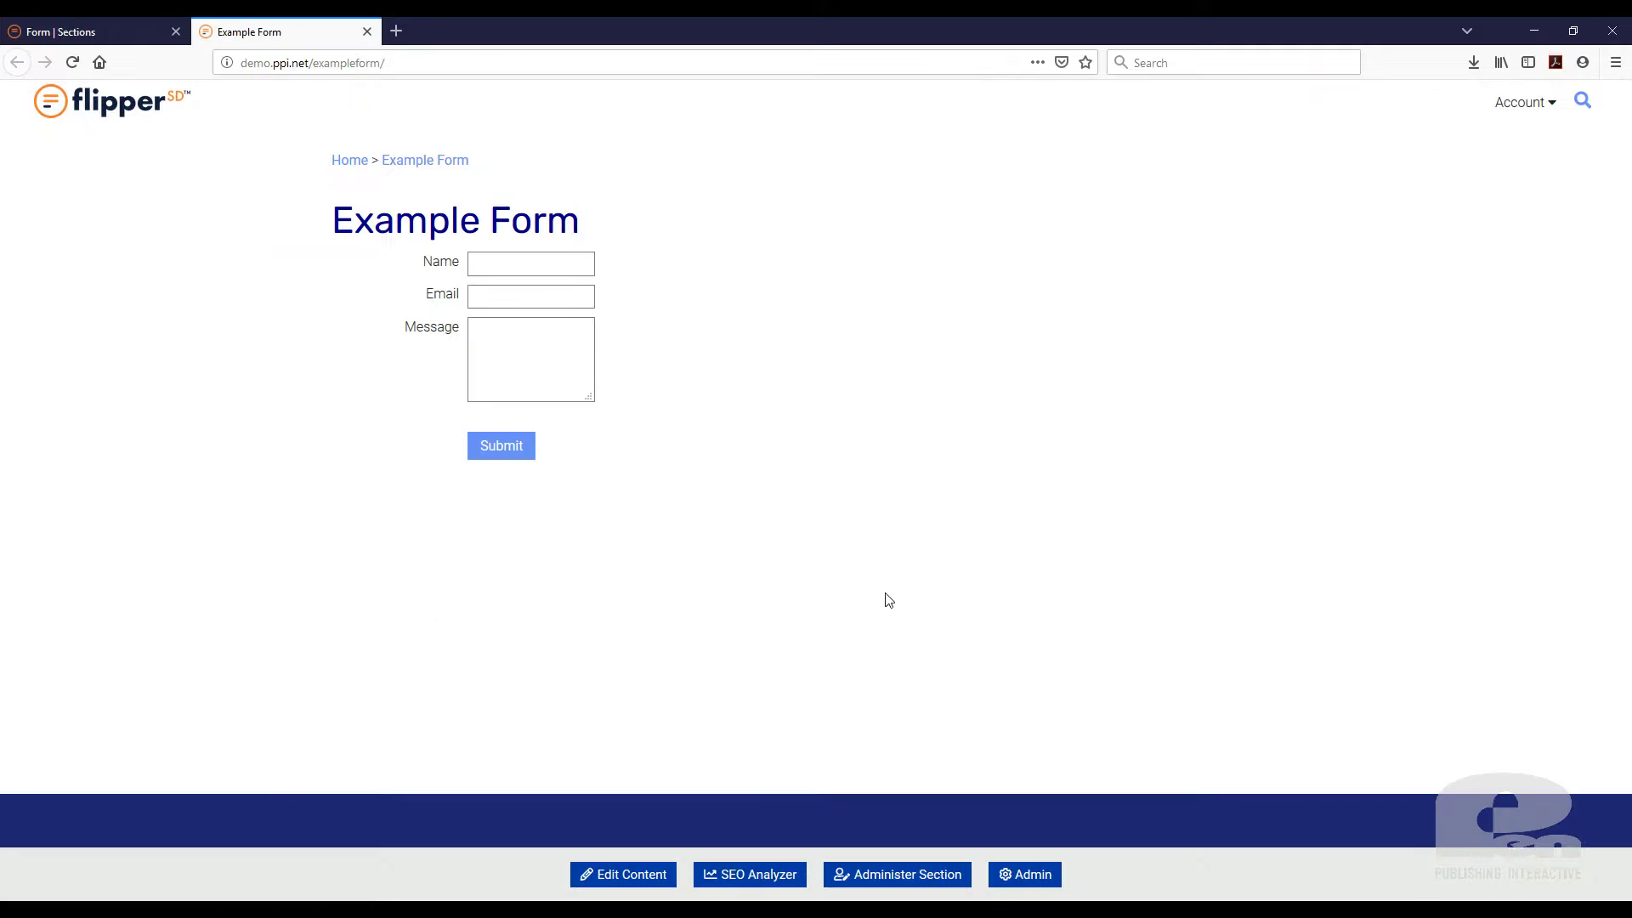
click(61, 34)
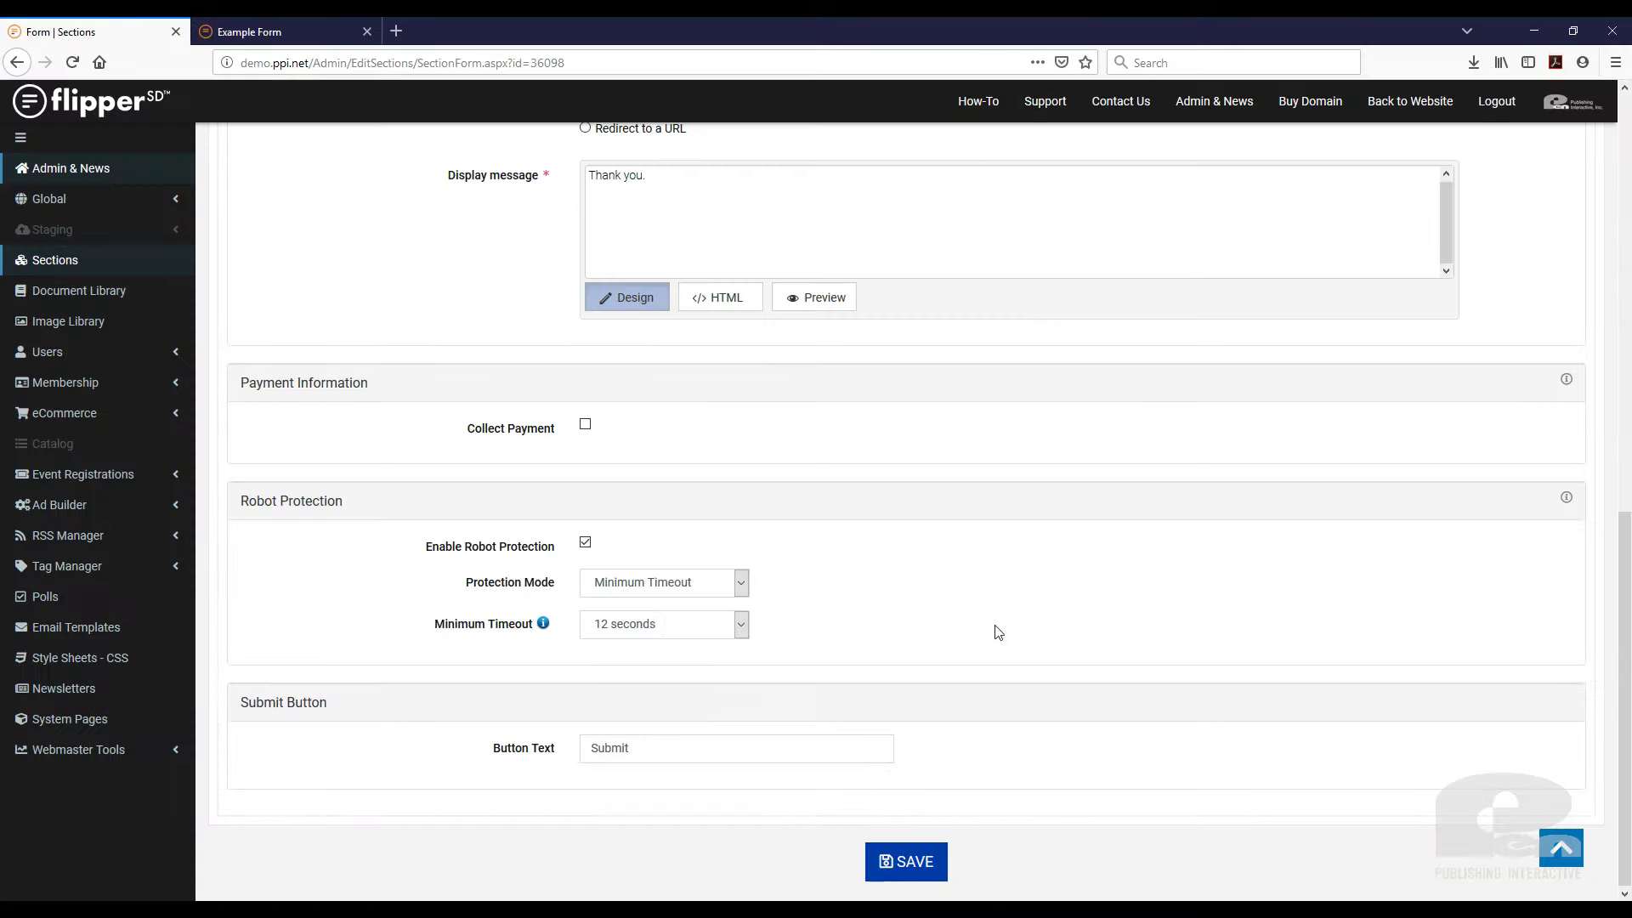